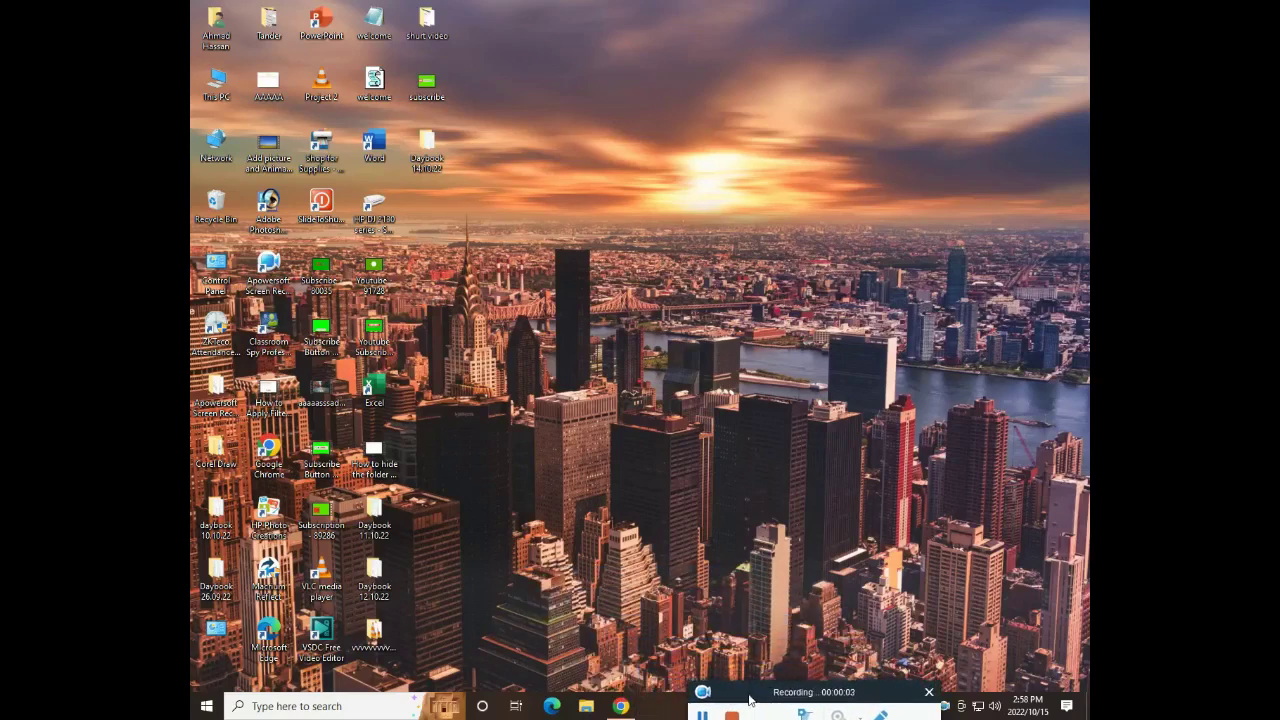
# Refresh the desktop, launch Excel and open the 'student' workbook from the Recent list.
pyautogui.rightClick(519, 298)
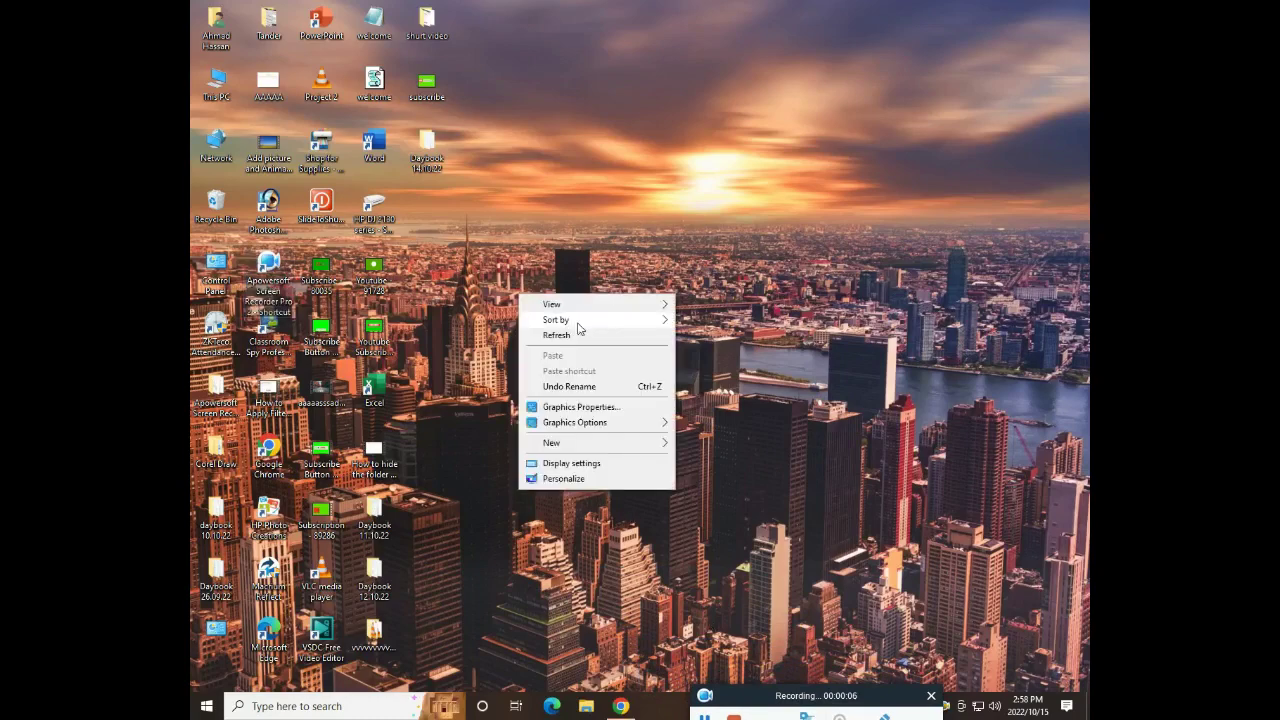
pyautogui.click(580, 329)
pyautogui.rightClick(681, 234)
pyautogui.click(716, 285)
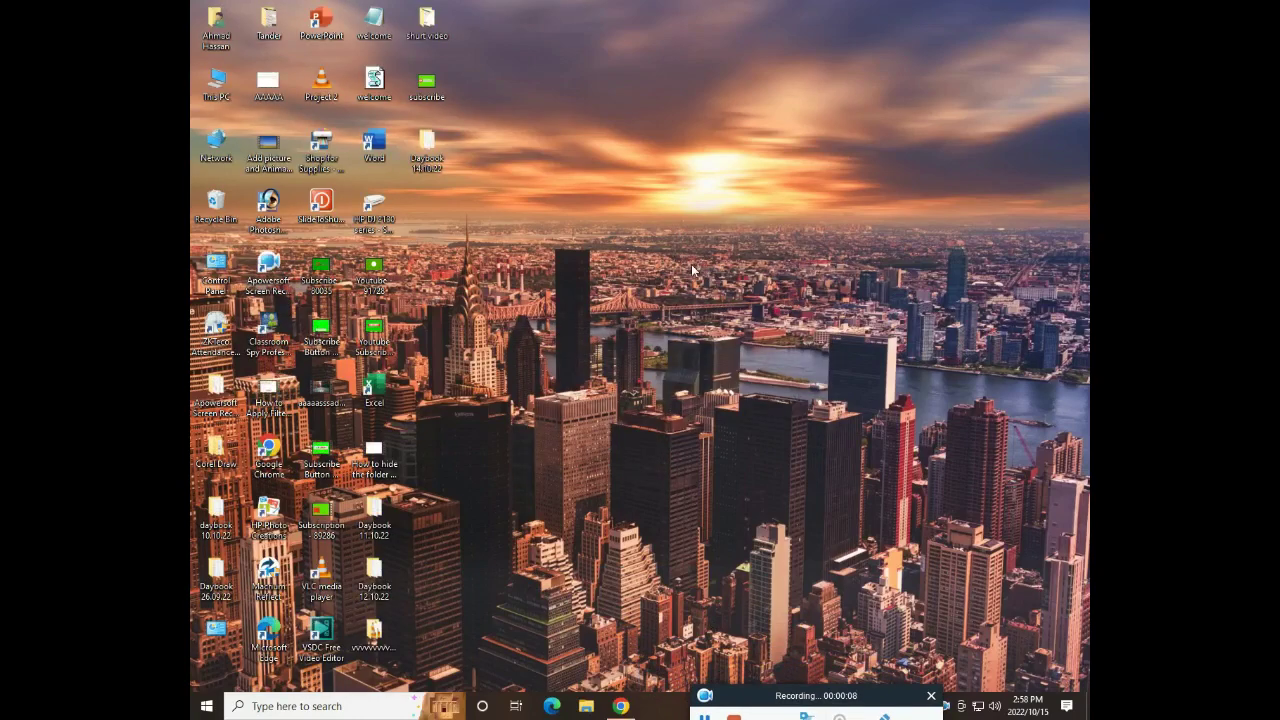
pyautogui.rightClick(664, 240)
pyautogui.click(710, 283)
pyautogui.click(375, 390)
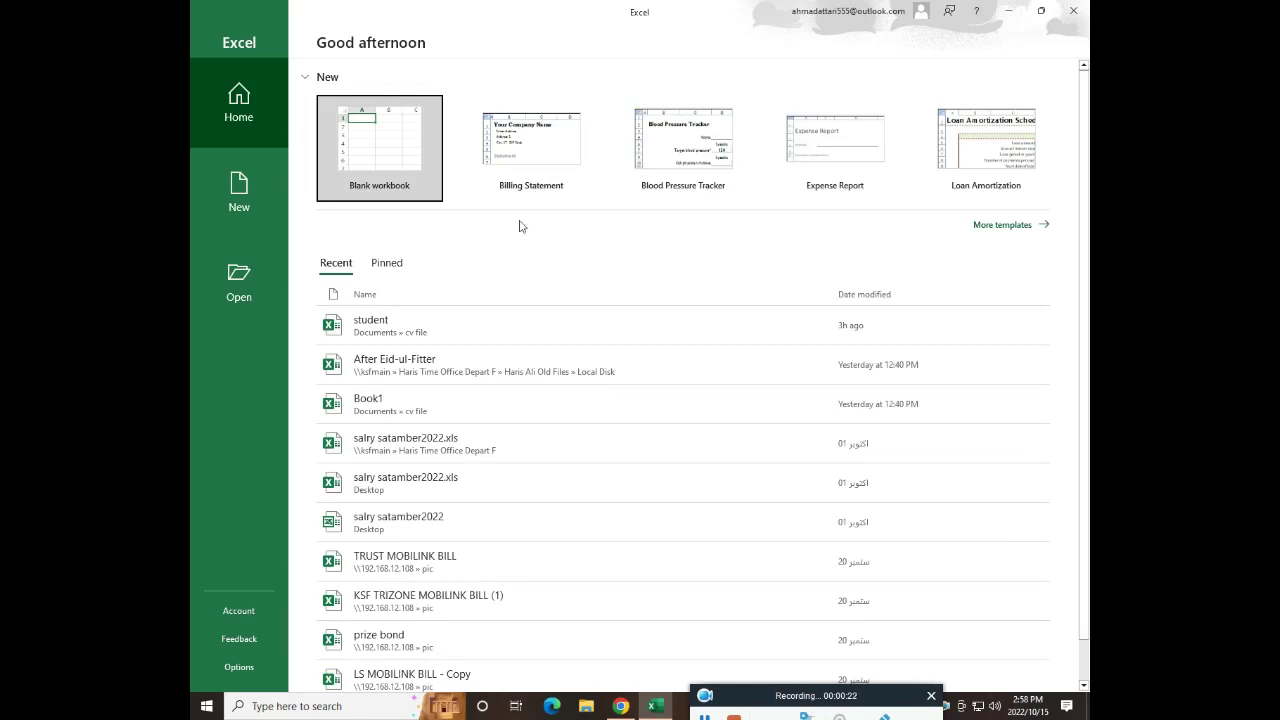
pyautogui.click(381, 326)
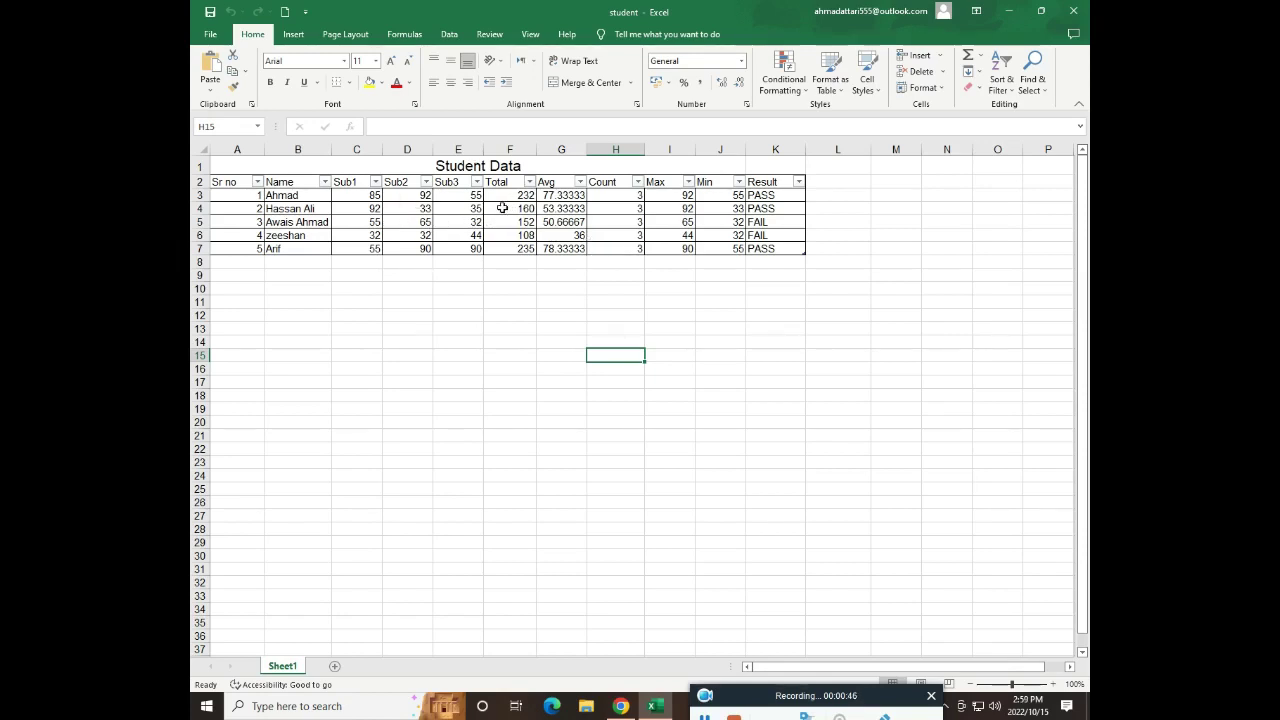
# Select the student names and Sub1–Sub3 scores (B3:E7) and preview a Clustered Column chart.
pyautogui.moveTo(282, 195)
pyautogui.mouseDown()
pyautogui.moveTo(297, 221)
pyautogui.moveTo(356, 235)
pyautogui.mouseUp()
pyautogui.moveTo(283, 196)
pyautogui.mouseDown()
pyautogui.moveTo(457, 235)
pyautogui.moveTo(462, 248)
pyautogui.mouseUp()
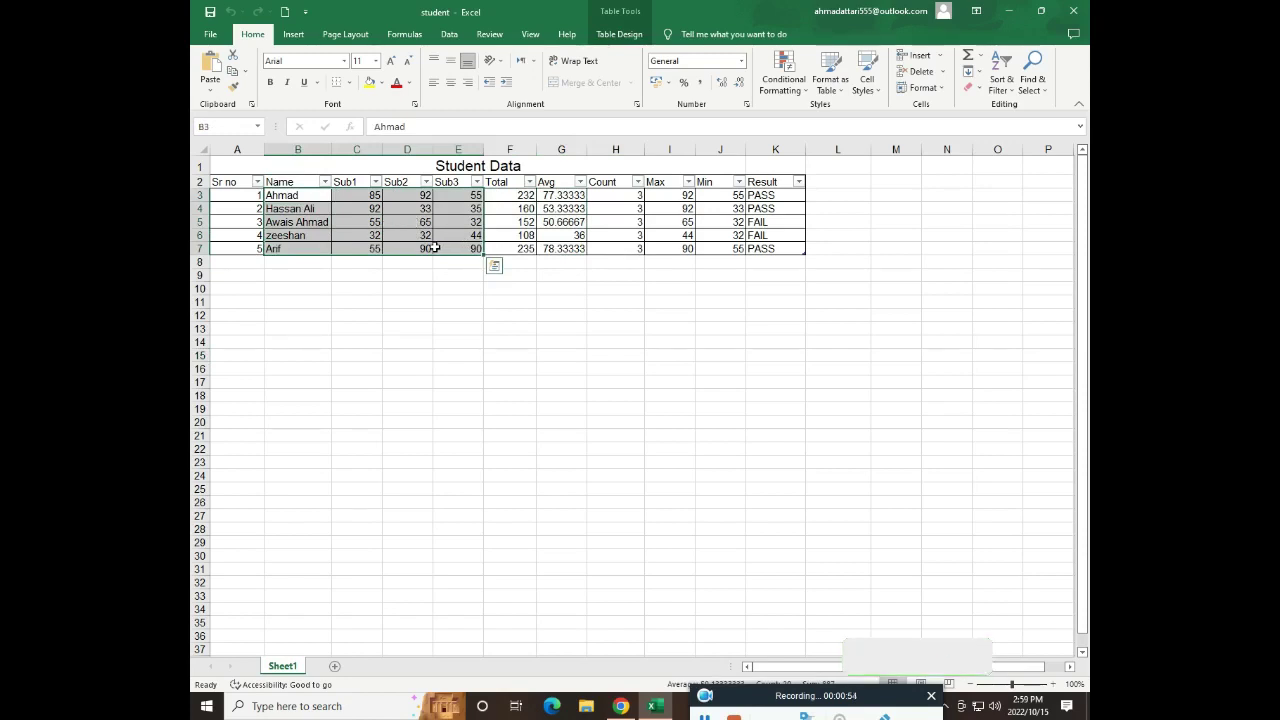
pyautogui.click(293, 34)
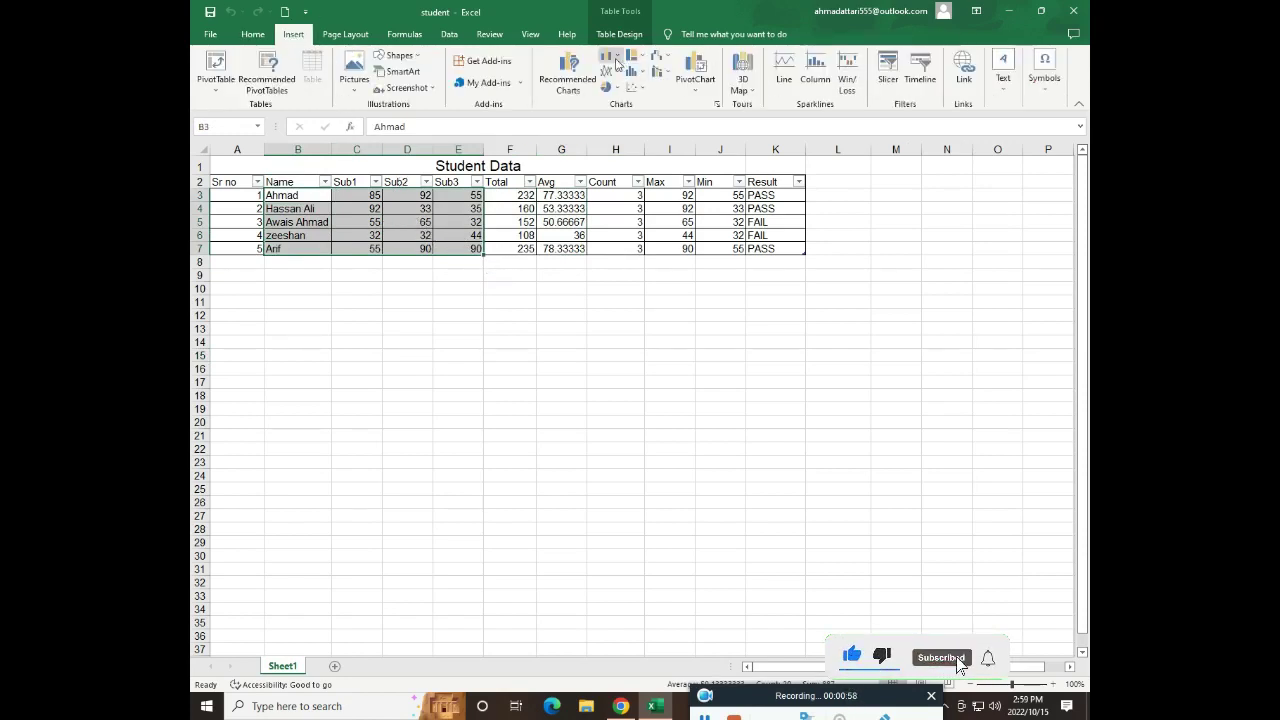
pyautogui.click(616, 62)
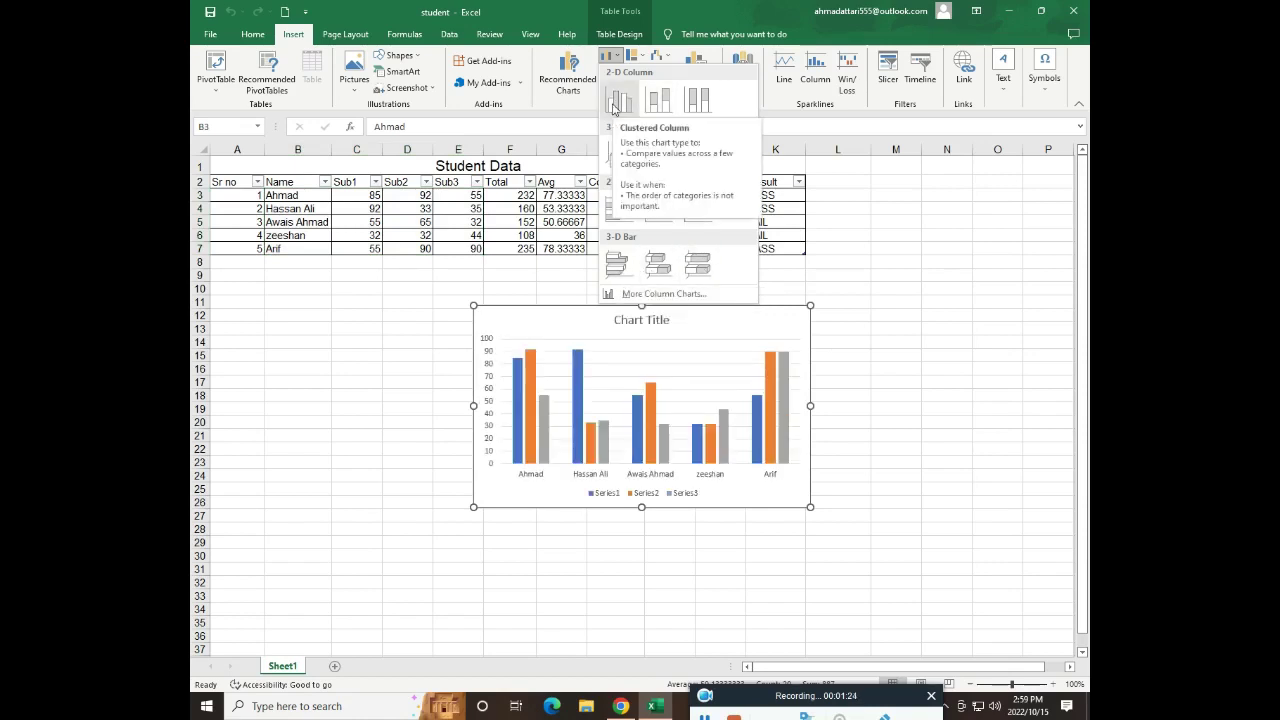
# Insert the clustered column chart of the scores, enlarge it and shift the plot area up.
pyautogui.click(614, 104)
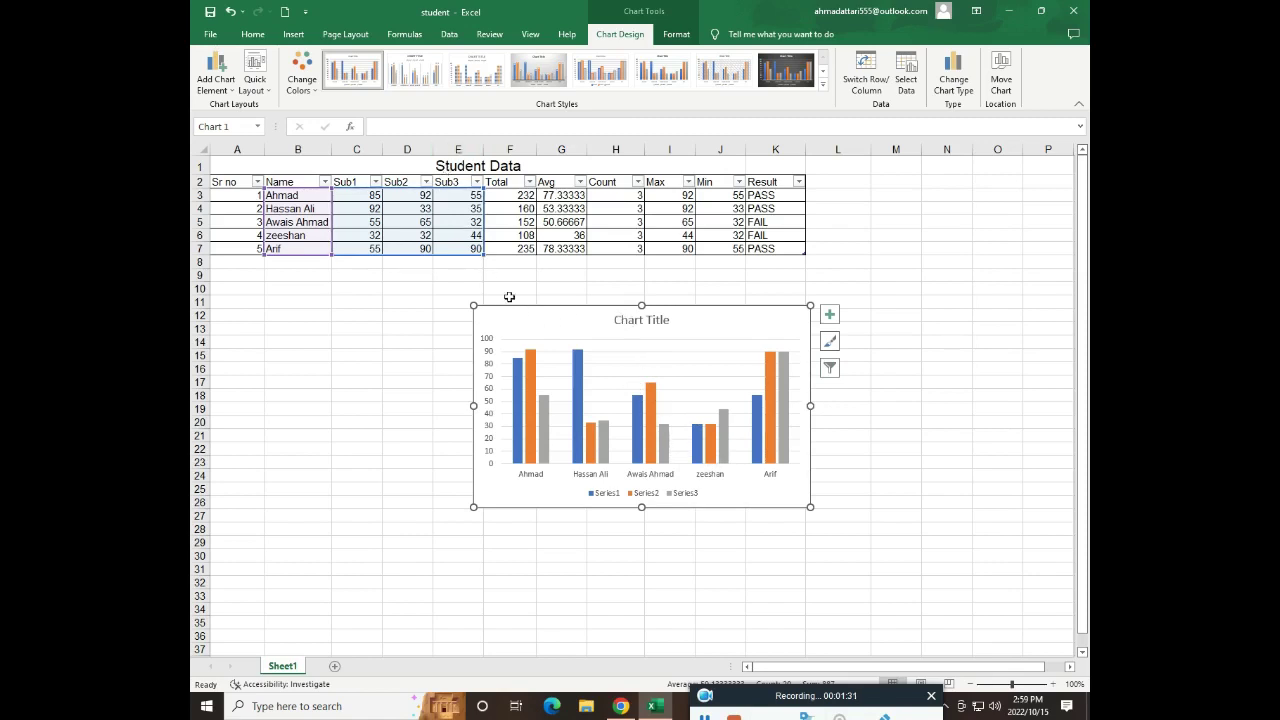
pyautogui.moveTo(810, 507); pyautogui.dragTo(914, 573)
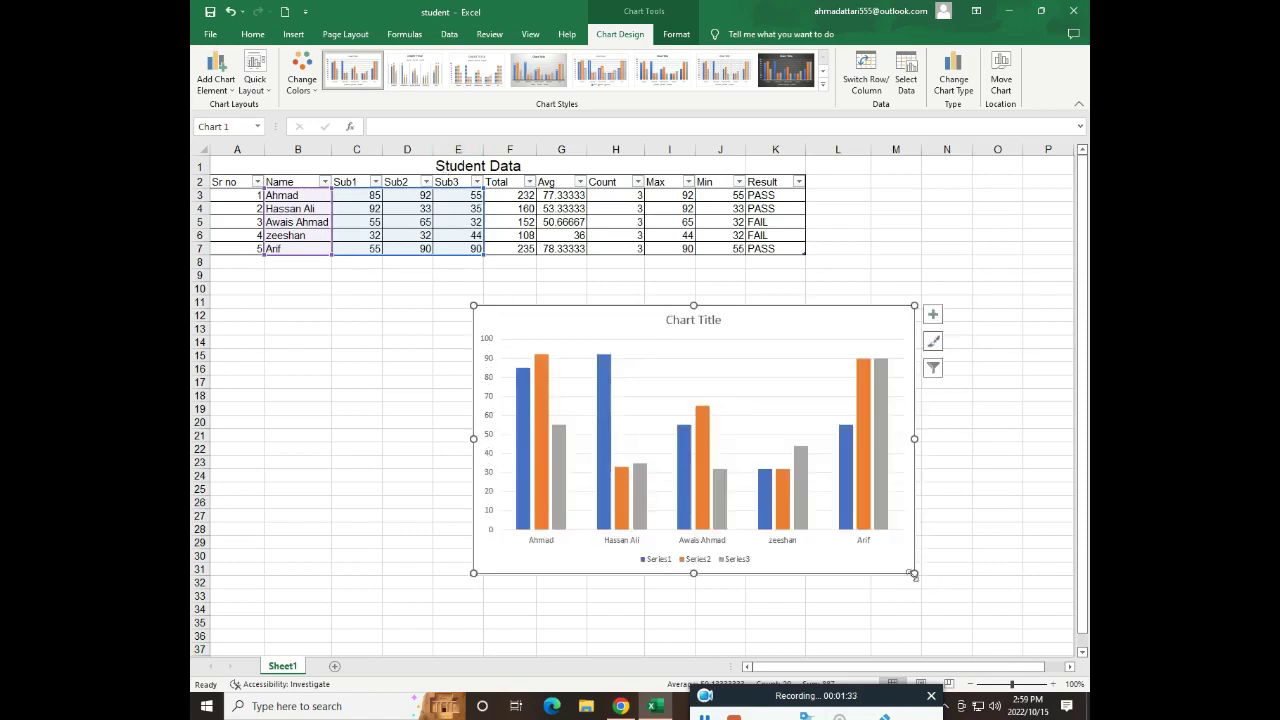
pyautogui.moveTo(677, 367)
pyautogui.mouseDown()
pyautogui.moveTo(677, 337)
pyautogui.moveTo(711, 408)
pyautogui.moveTo(689, 398)
pyautogui.mouseUp()
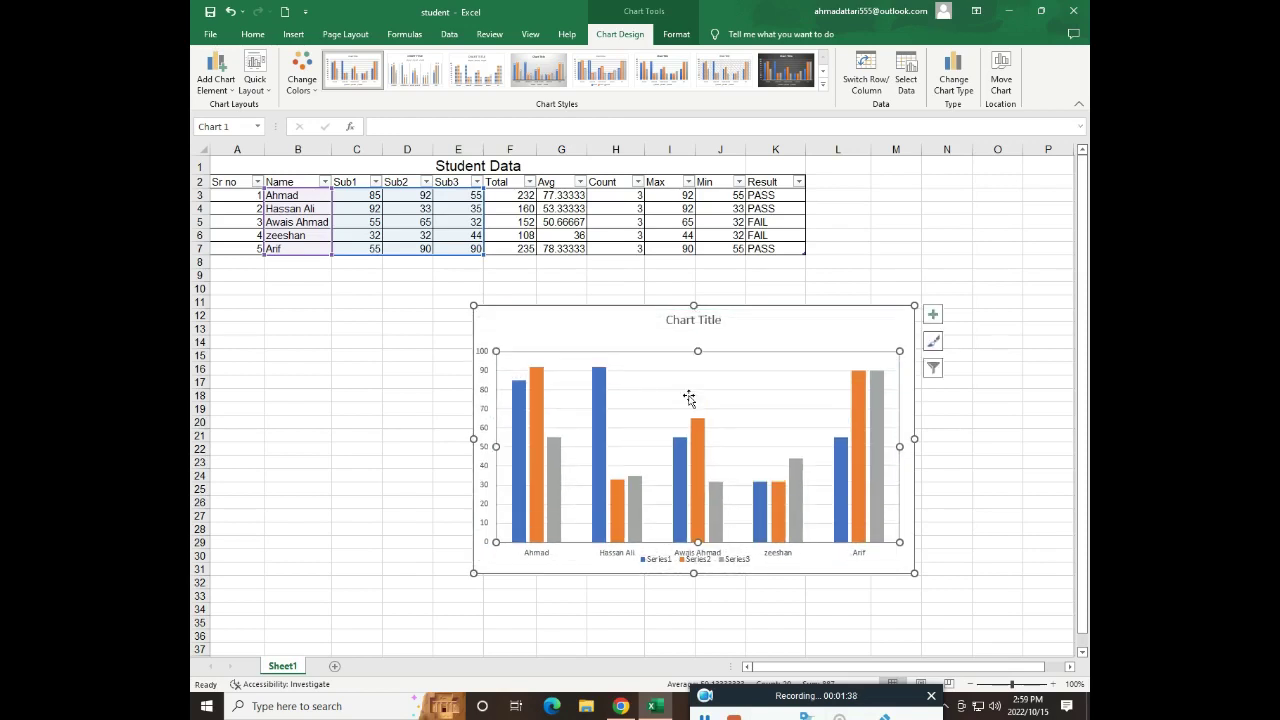
# Apply a lighter pale-bar chart style to the column chart.
pyautogui.click(743, 371)
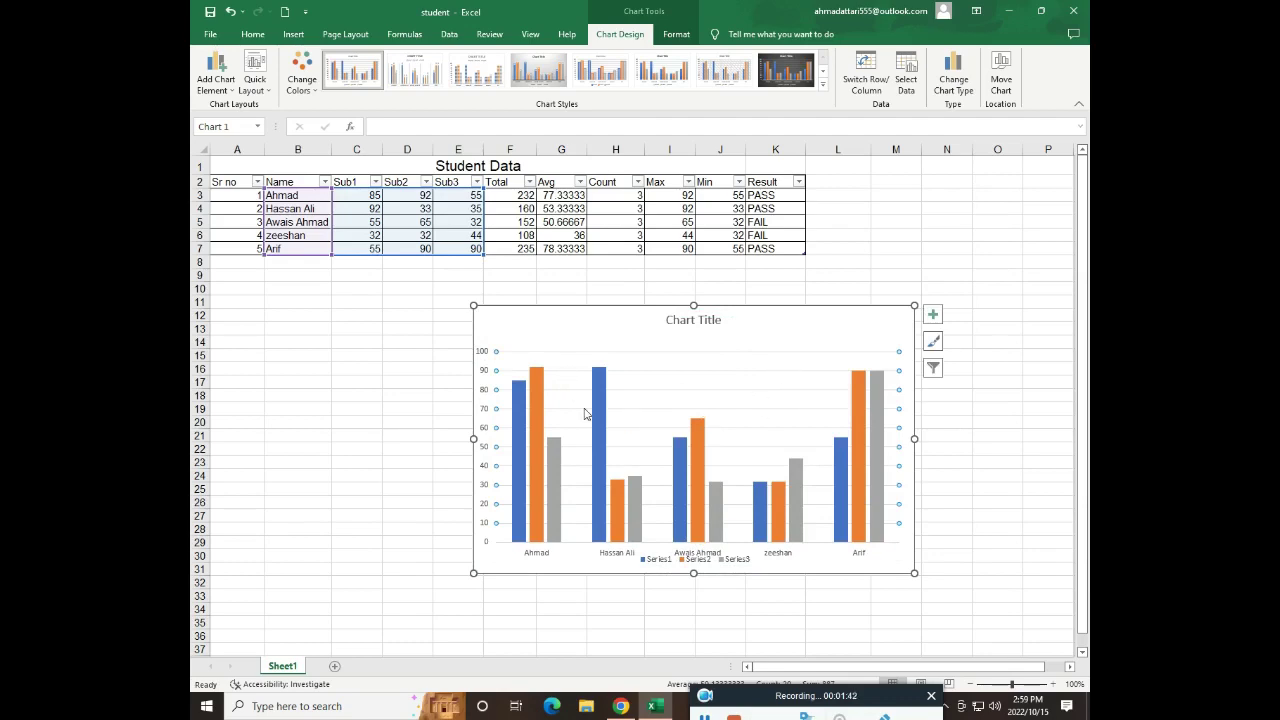
pyautogui.click(724, 73)
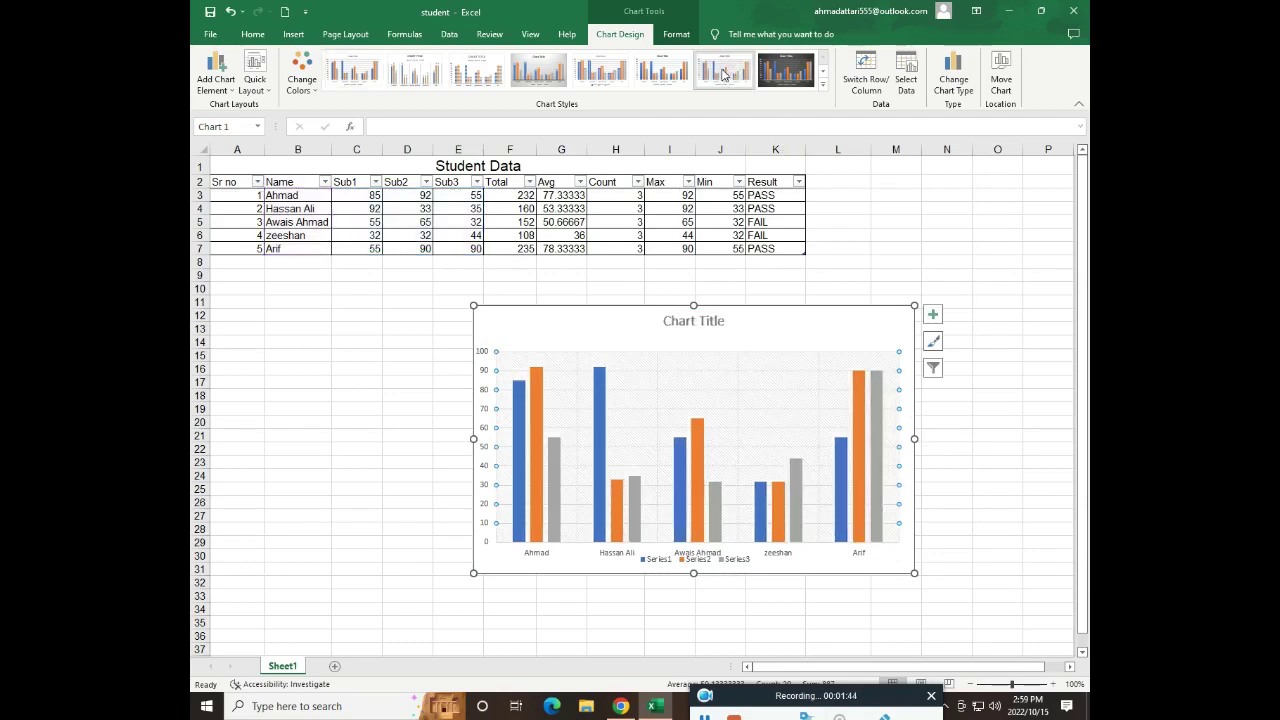
pyautogui.click(604, 78)
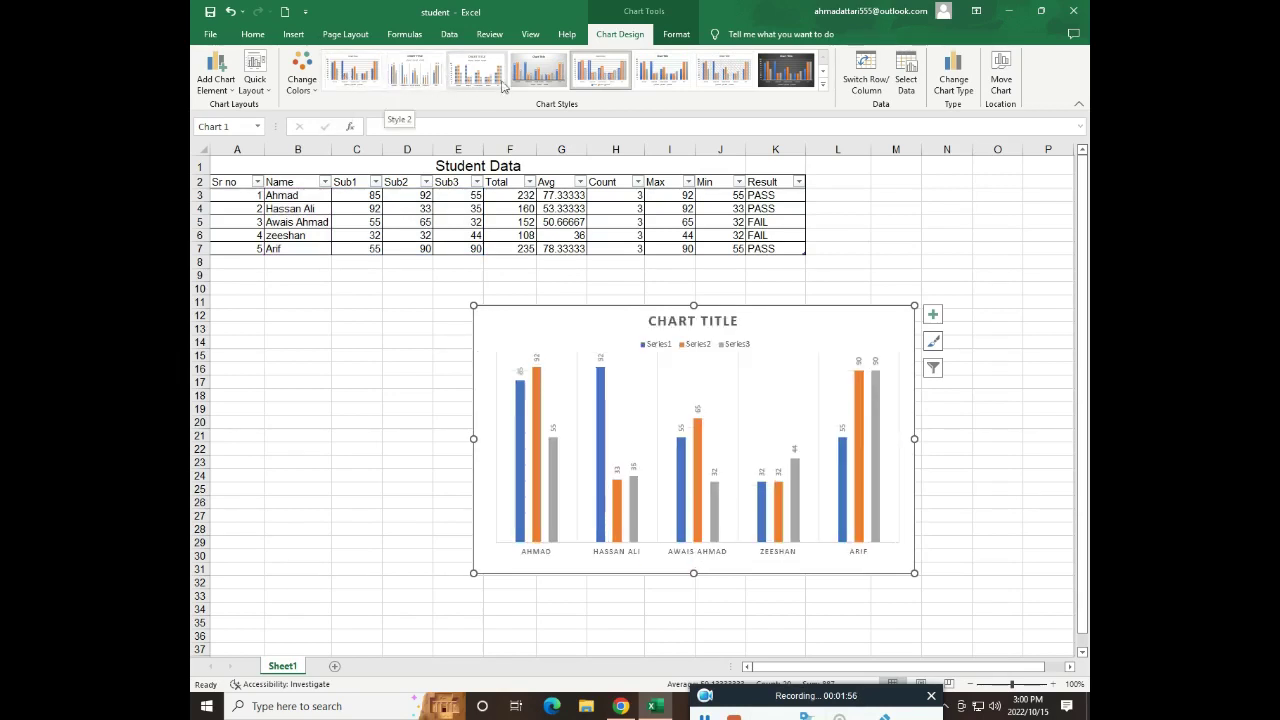
pyautogui.click(807, 326)
# Delete the embedded chart and use F11 to build the chart on a new Chart1 sheet.
pyautogui.press('Delete')
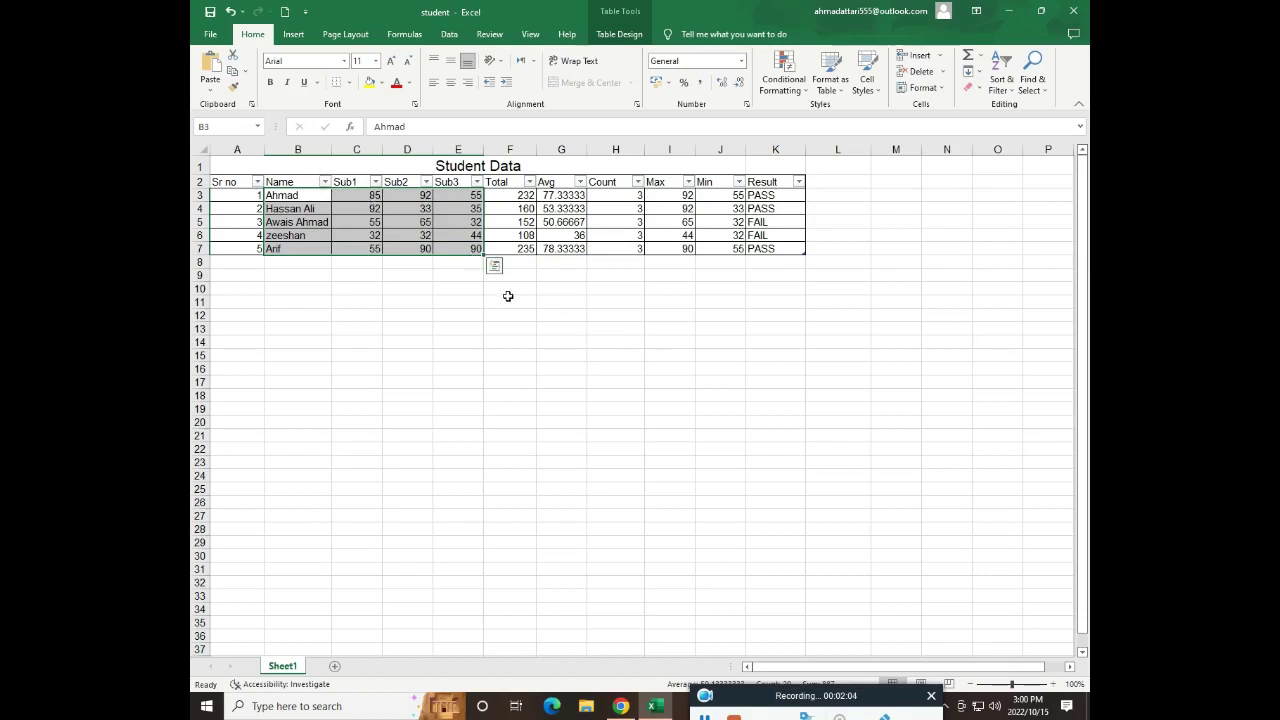
pyautogui.press('F11')
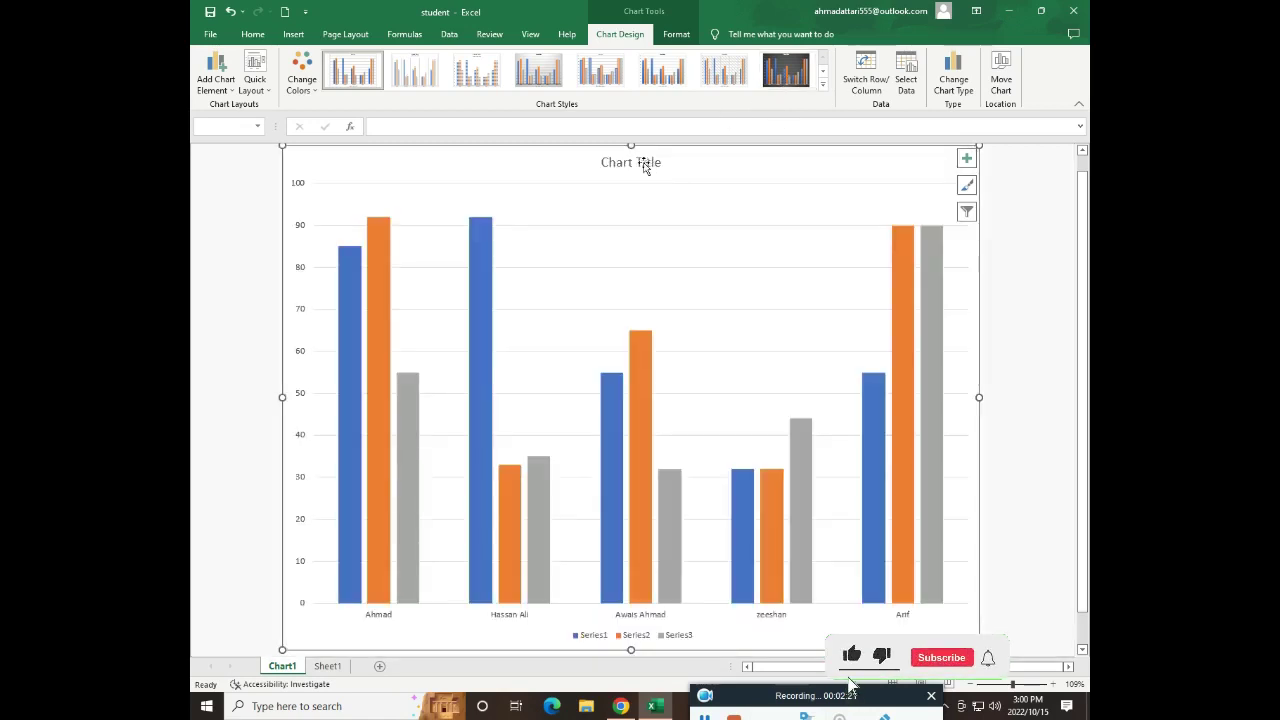
# Change the Chart1 title to 'Student data' through the formula bar.
pyautogui.click(645, 162)
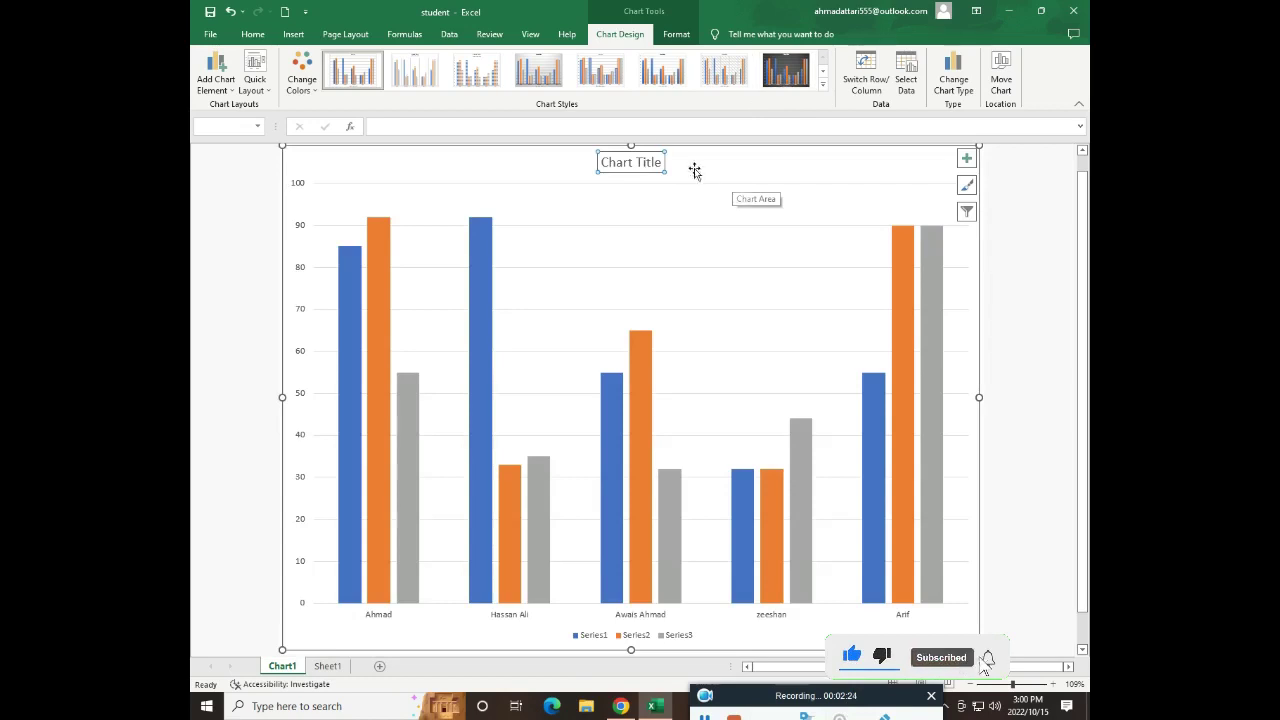
pyautogui.click(481, 127)
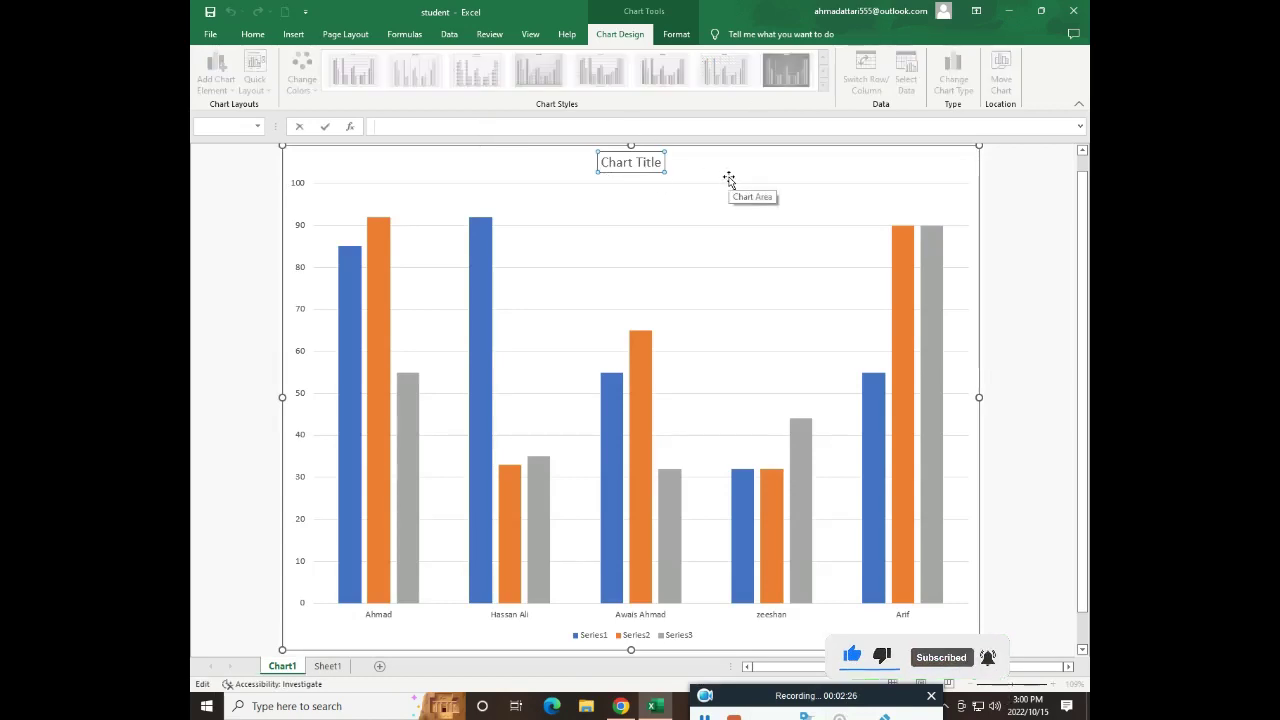
pyautogui.write('s')
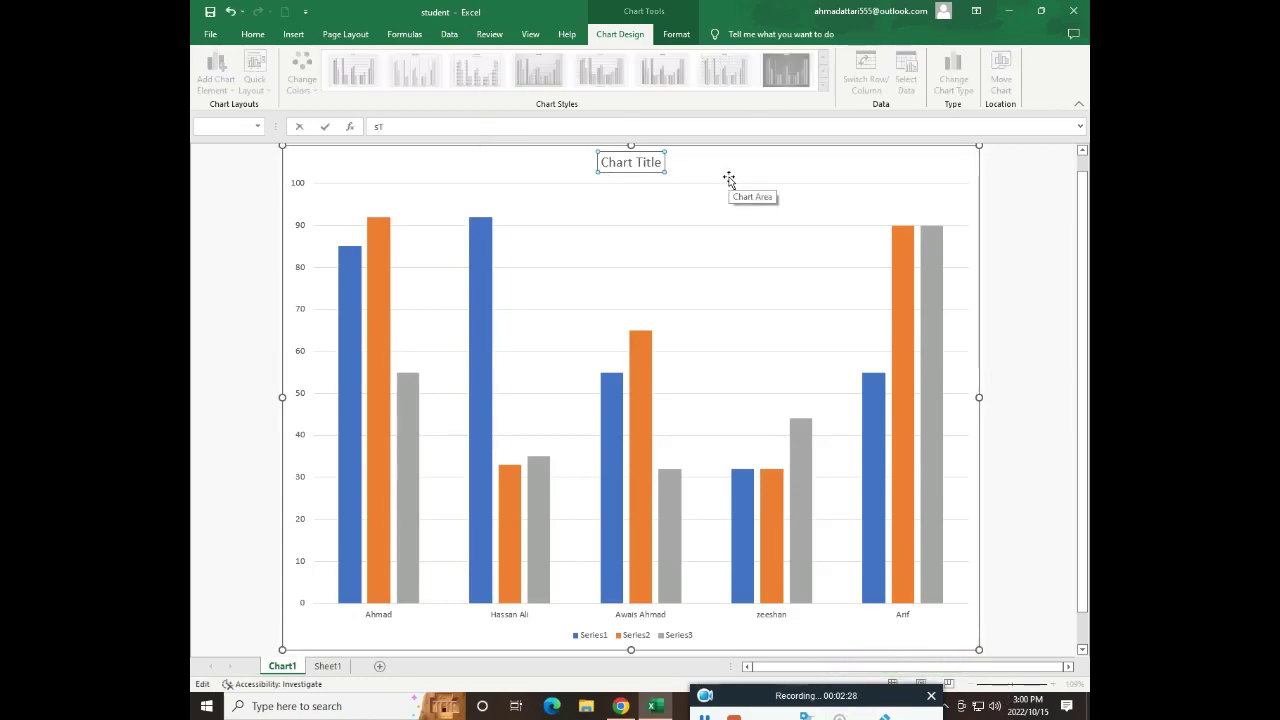
pyautogui.write('D')
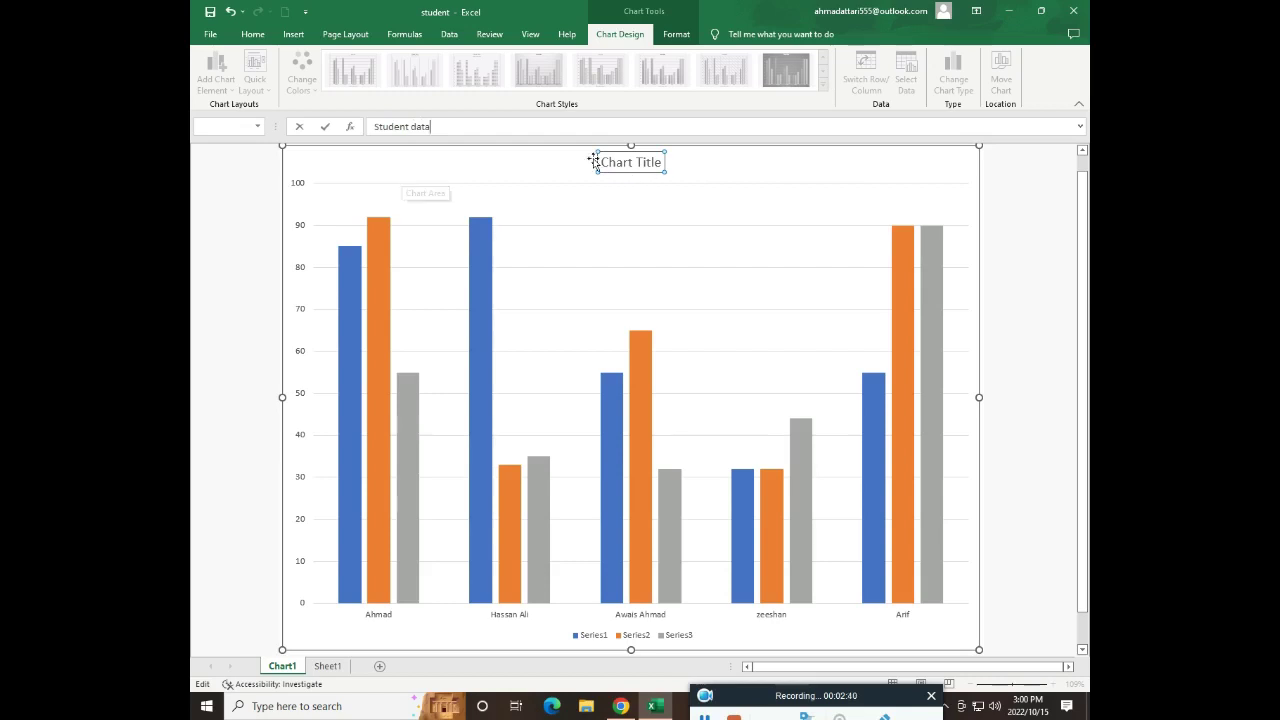
pyautogui.press('Return')
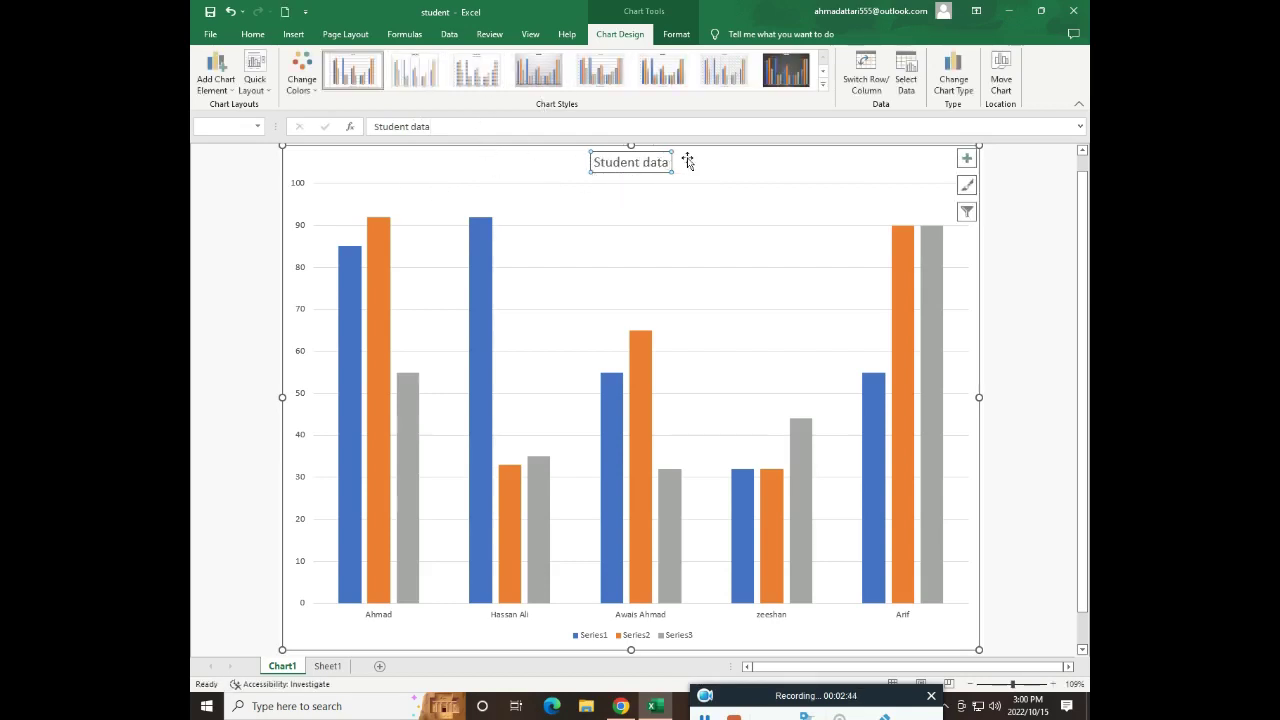
# Enlarge the chart title and make the student-name axis labels 10.5 pt and green.
pyautogui.click(258, 36)
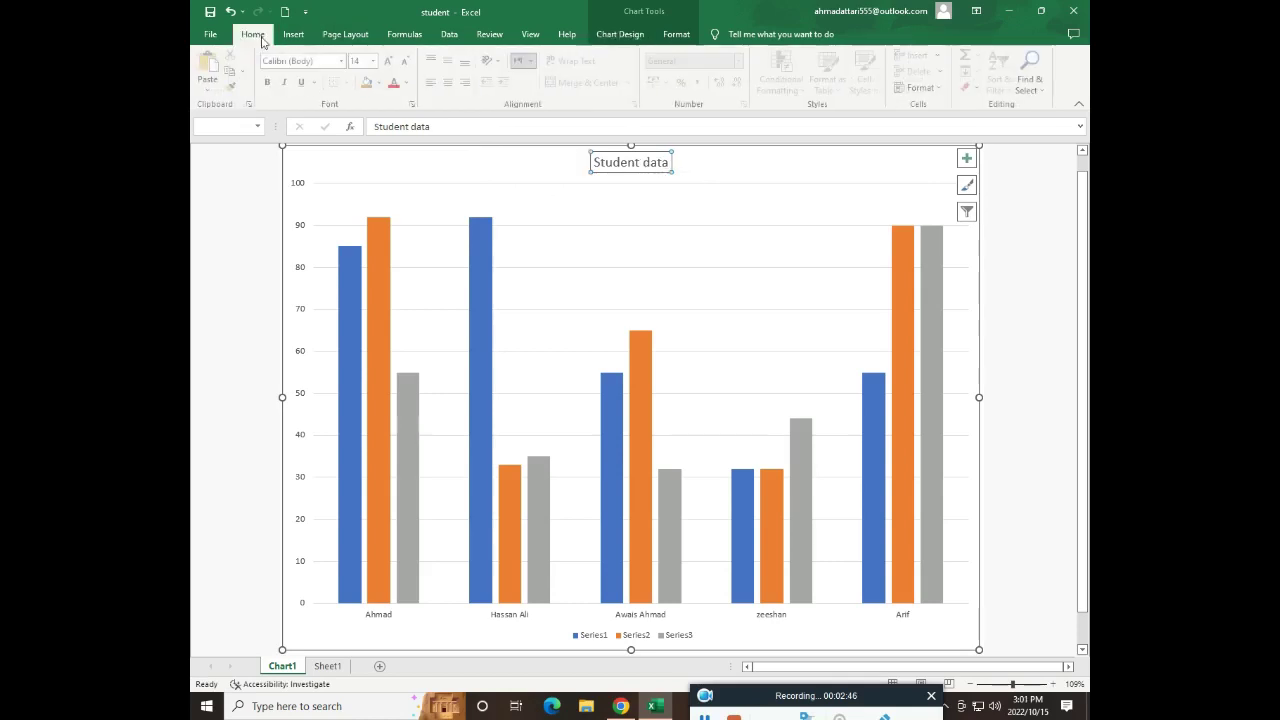
pyautogui.click(391, 62)
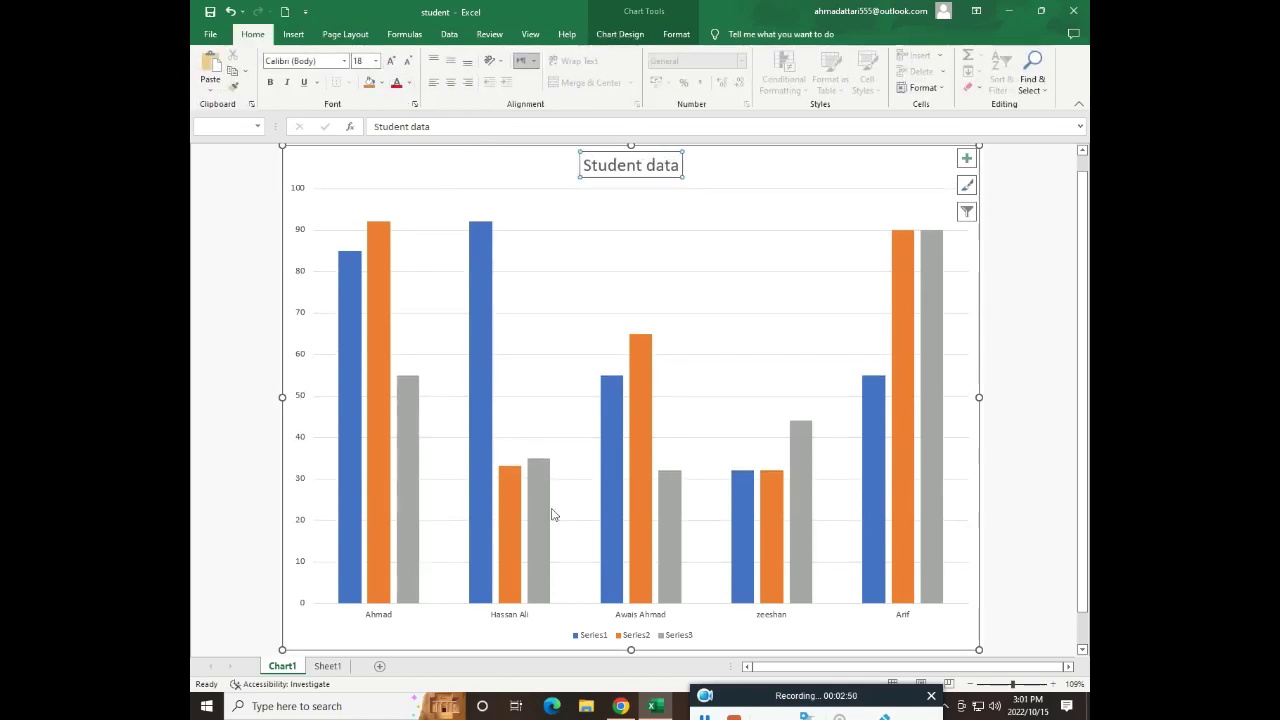
pyautogui.click(389, 618)
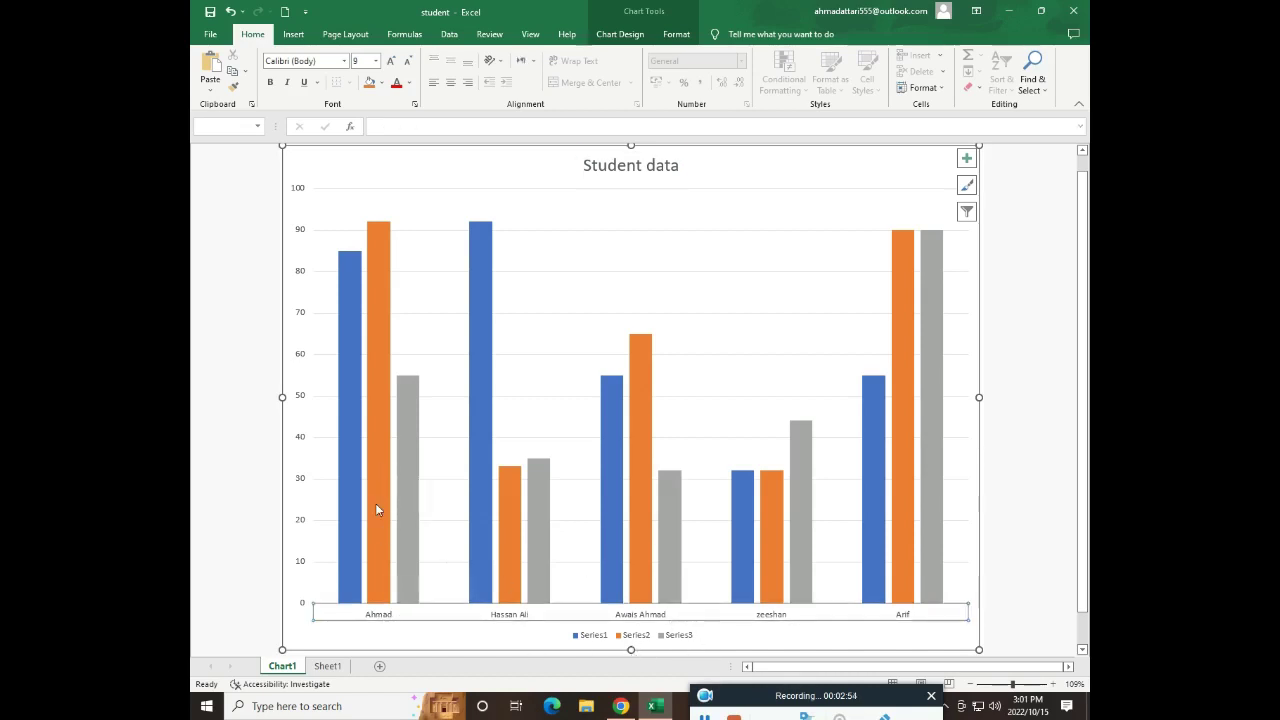
pyautogui.click(391, 62)
pyautogui.click(392, 62)
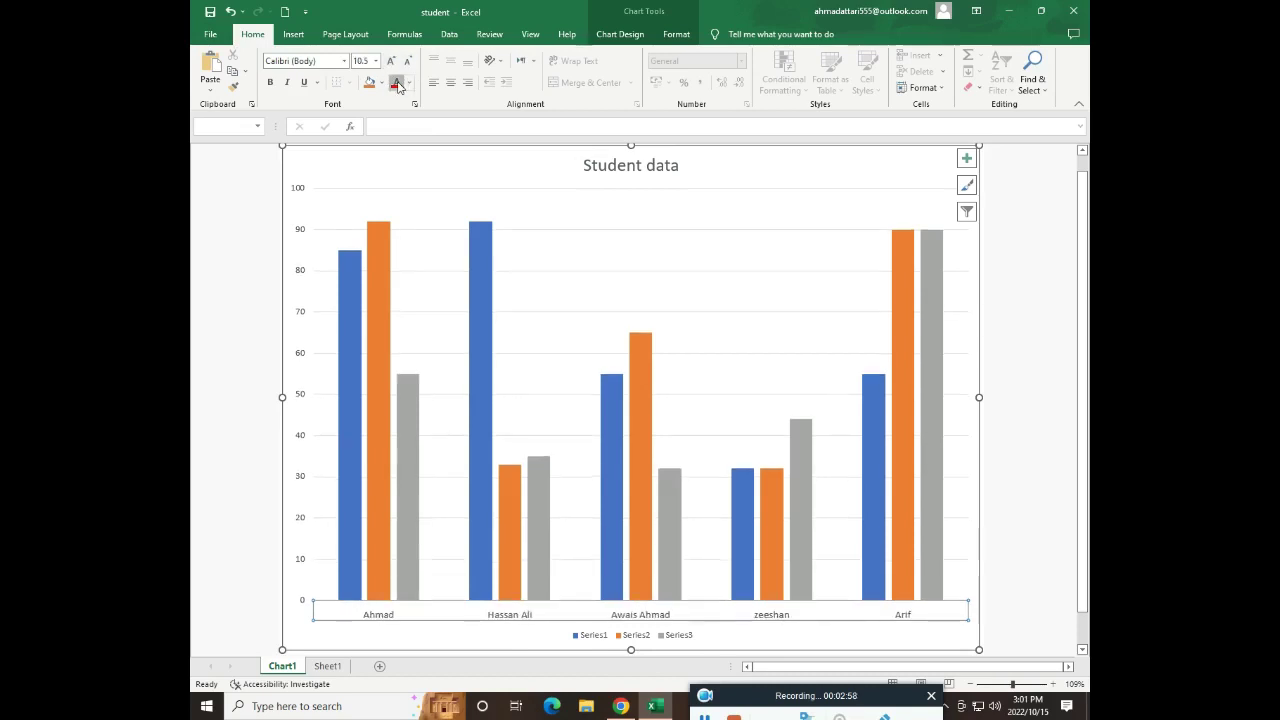
pyautogui.click(397, 84)
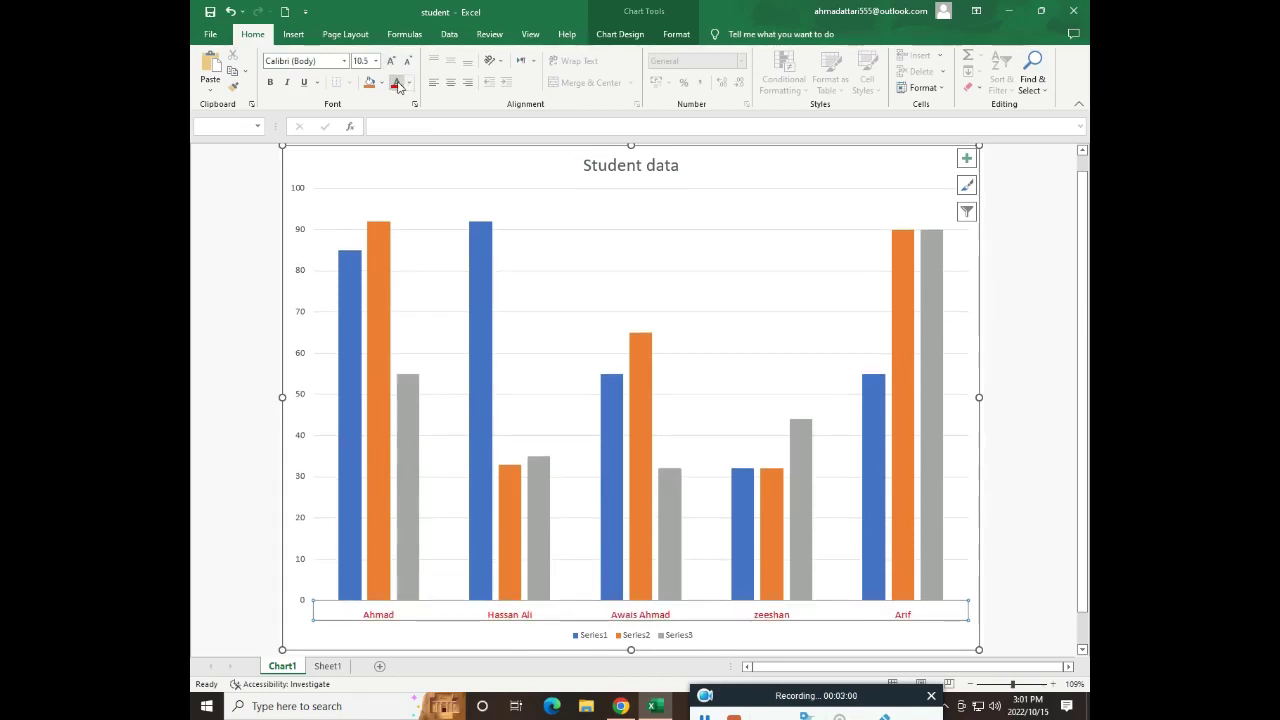
pyautogui.click(409, 83)
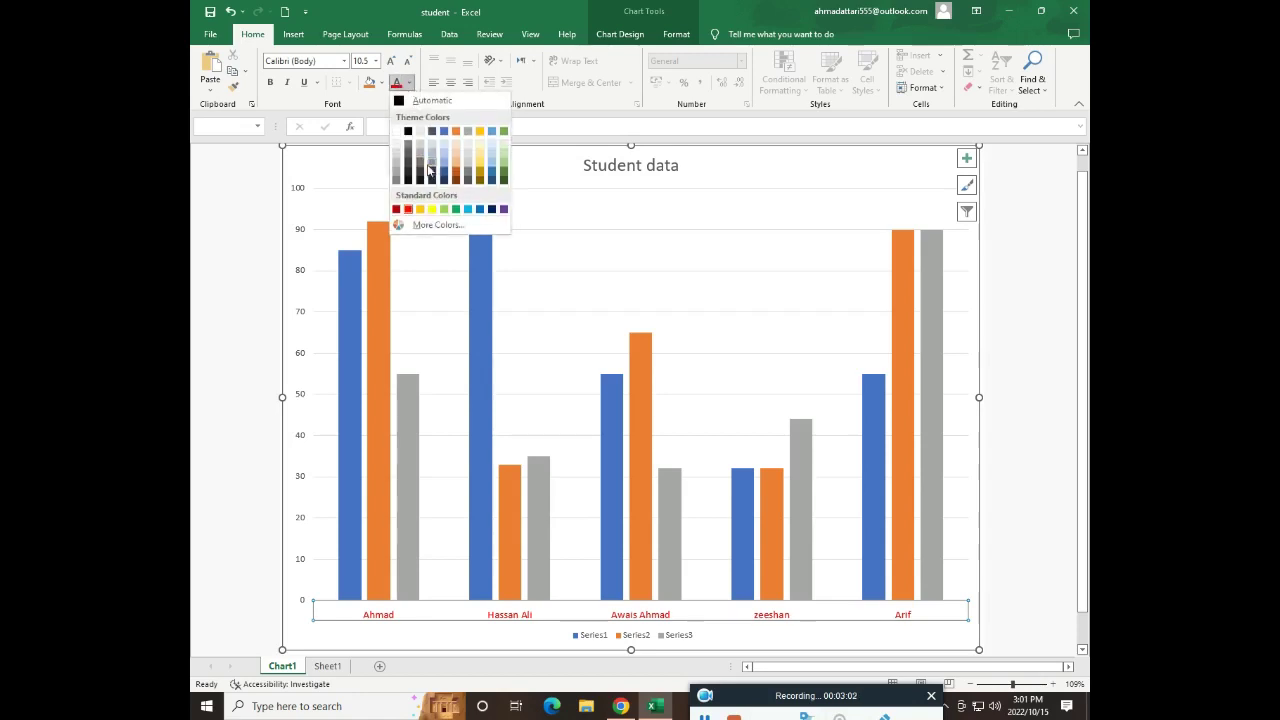
pyautogui.click(457, 210)
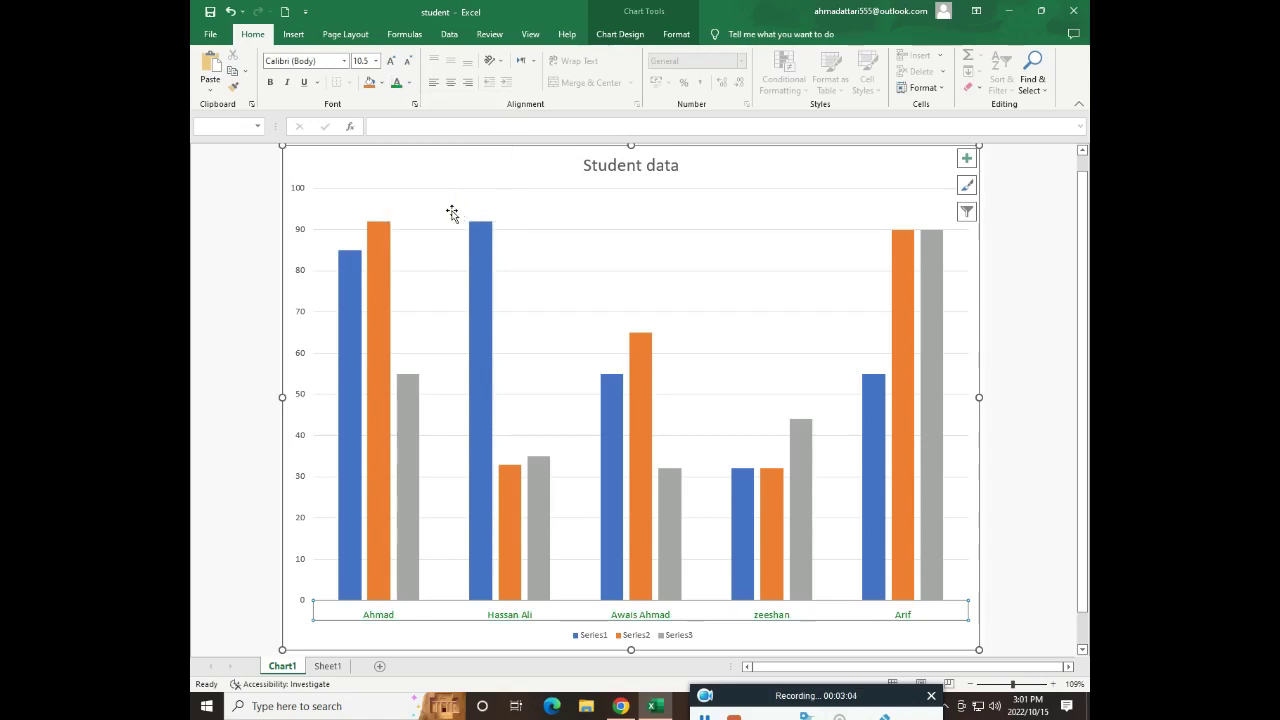
# Apply an orange fill behind the student-name axis labels, then set it back to No Fill.
pyautogui.click(370, 84)
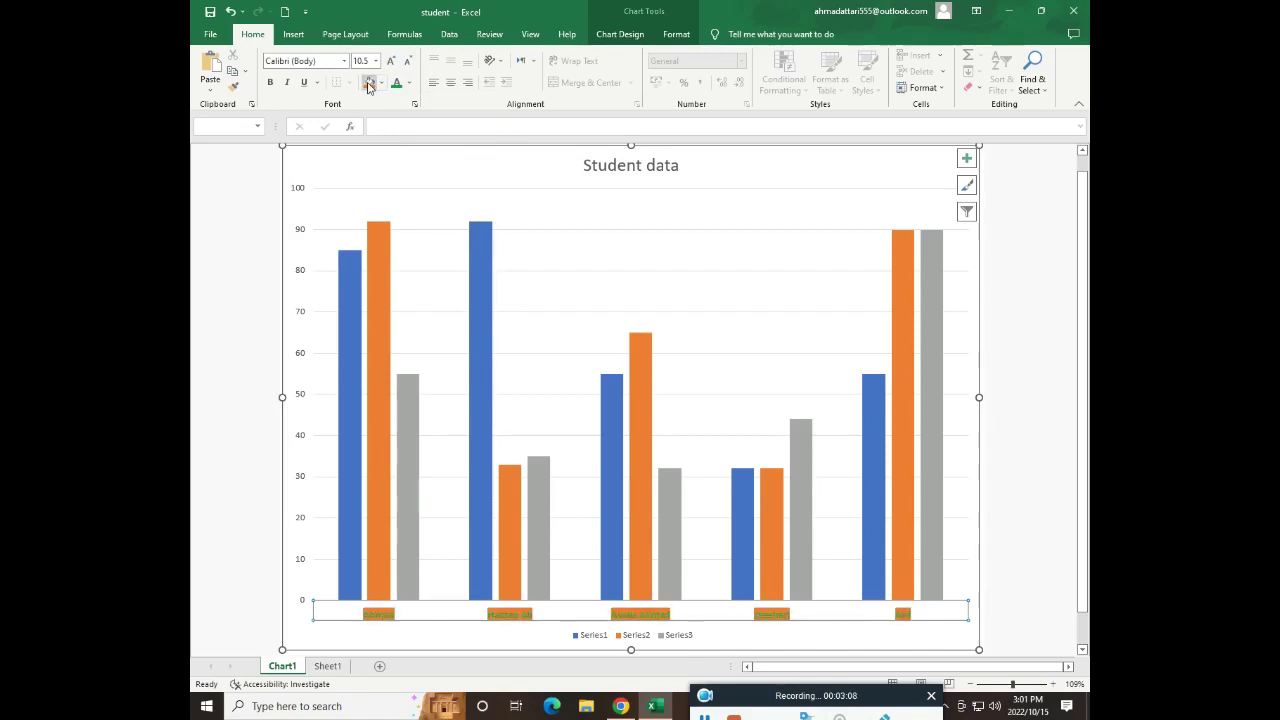
pyautogui.click(381, 83)
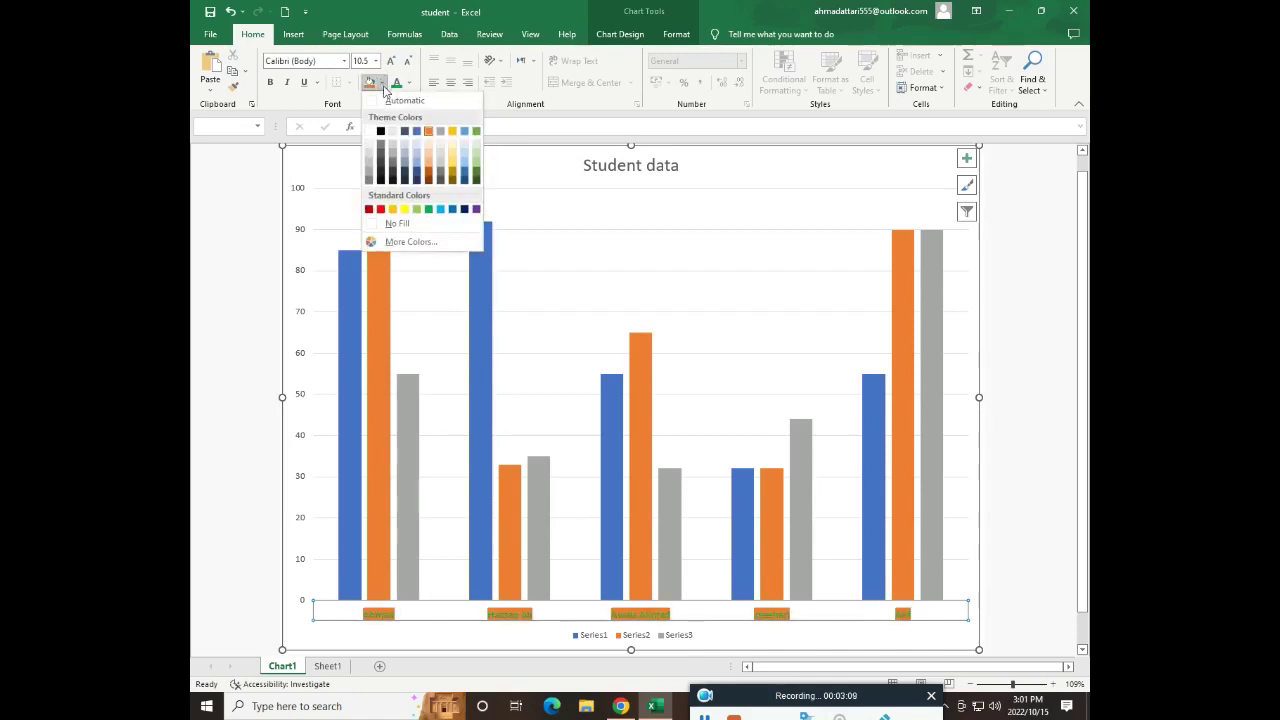
pyautogui.click(372, 114)
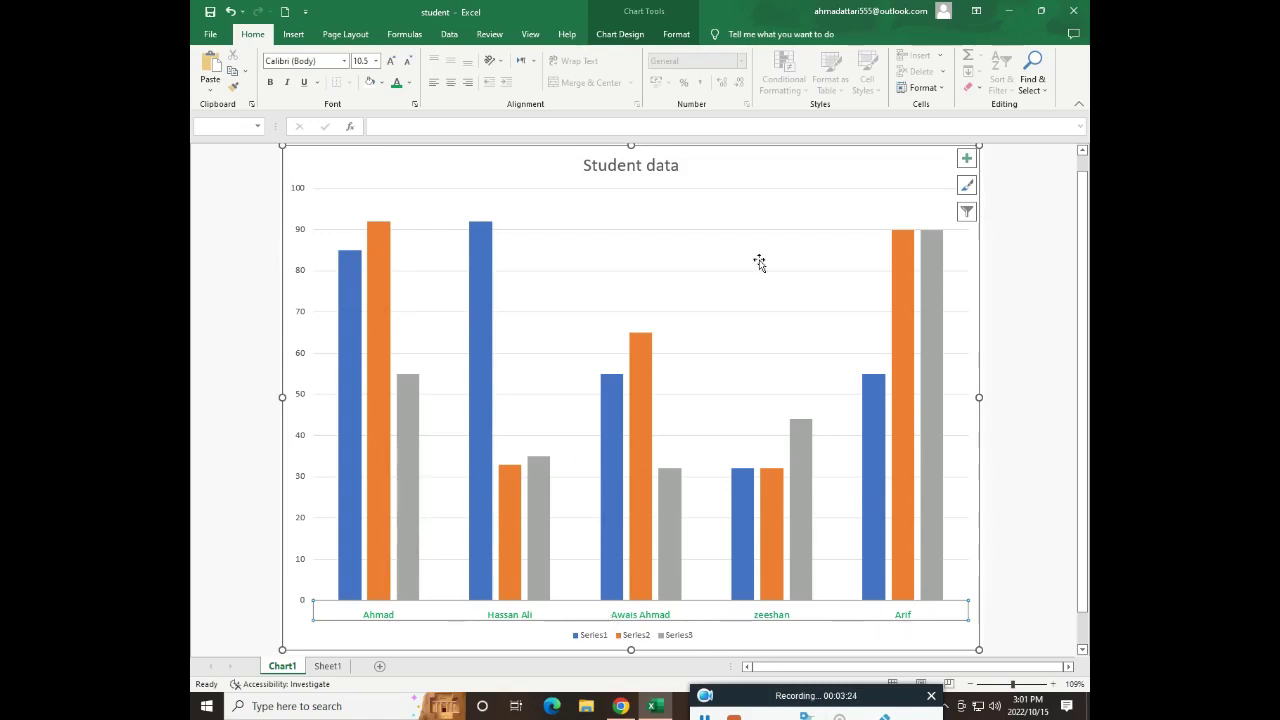
pyautogui.click(303, 38)
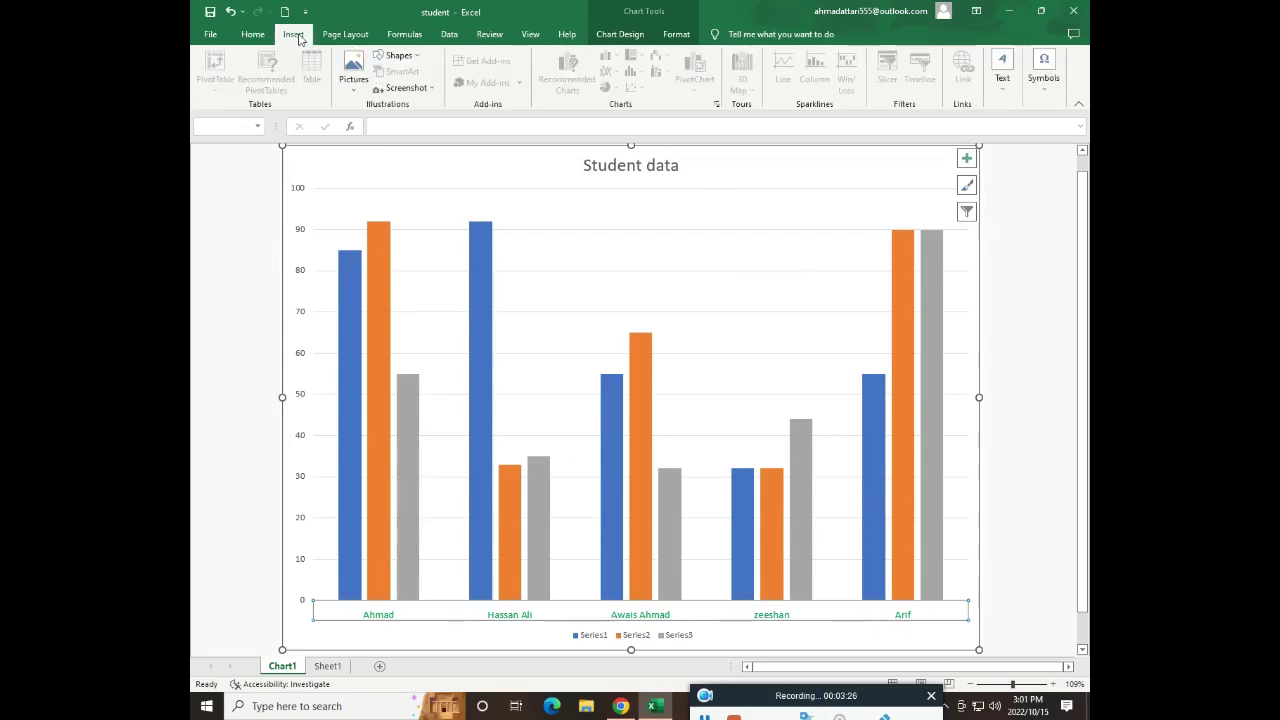
pyautogui.click(617, 36)
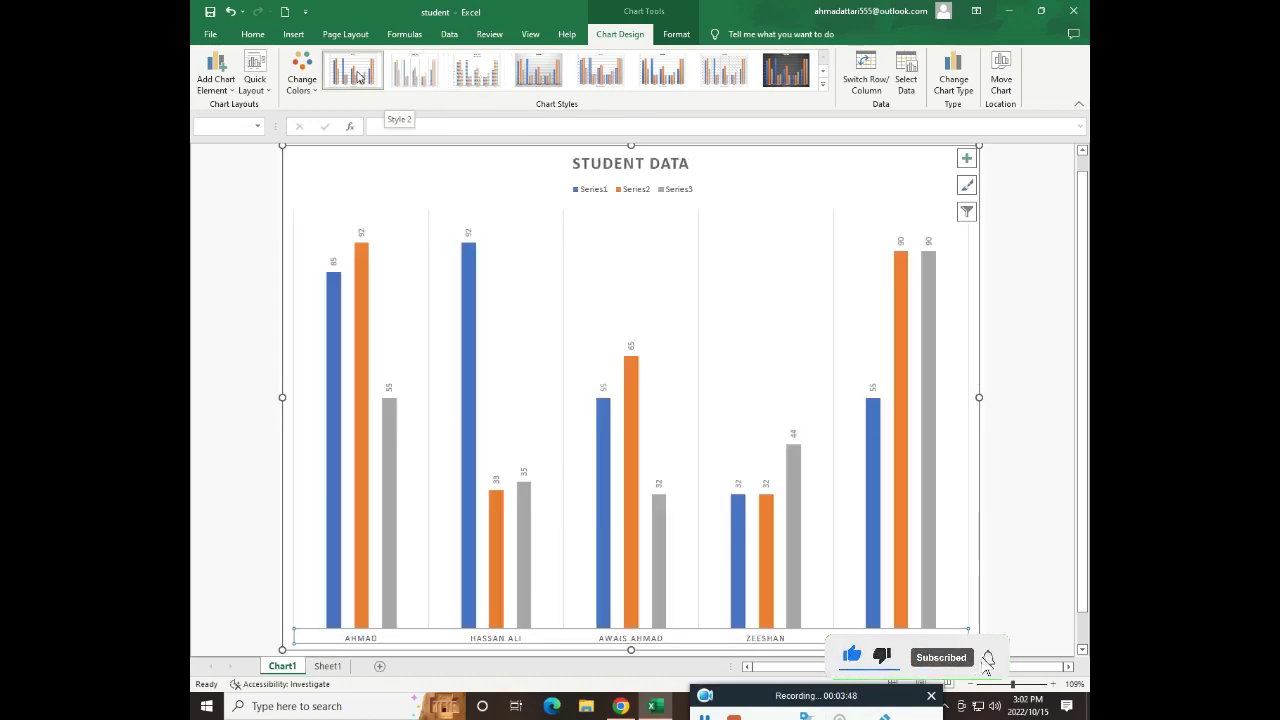
pyautogui.click(303, 78)
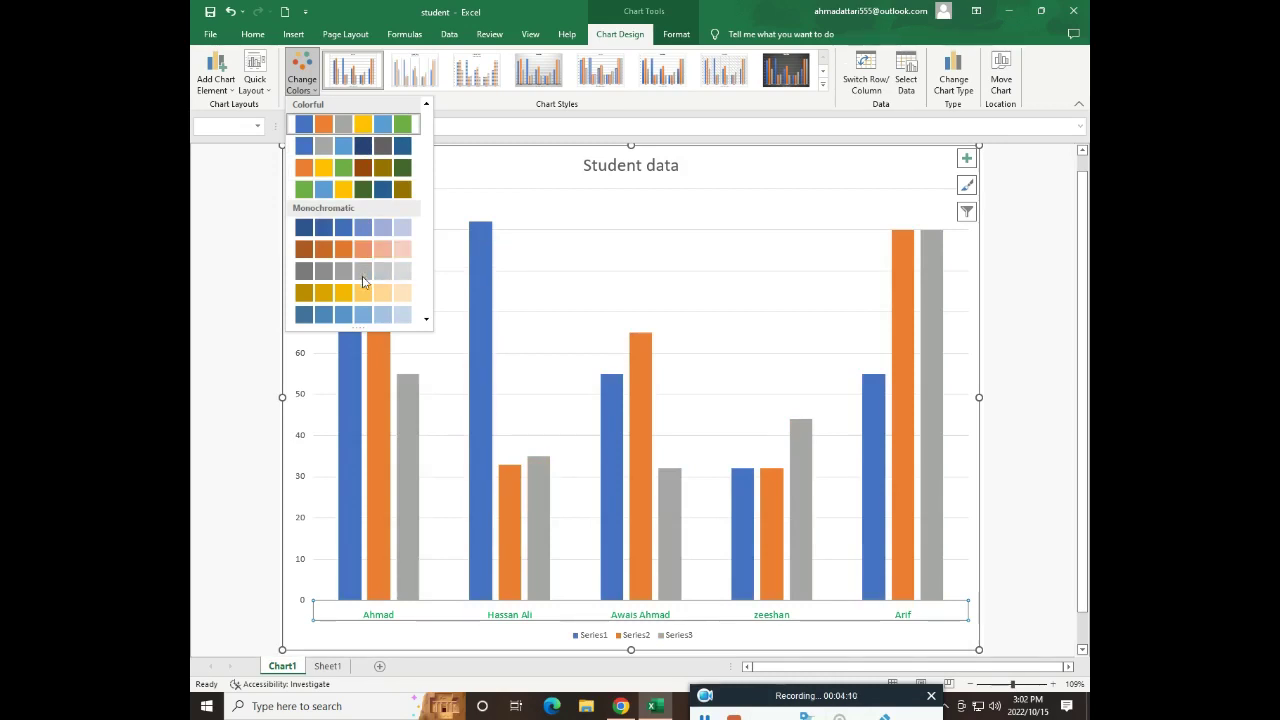
pyautogui.click(345, 124)
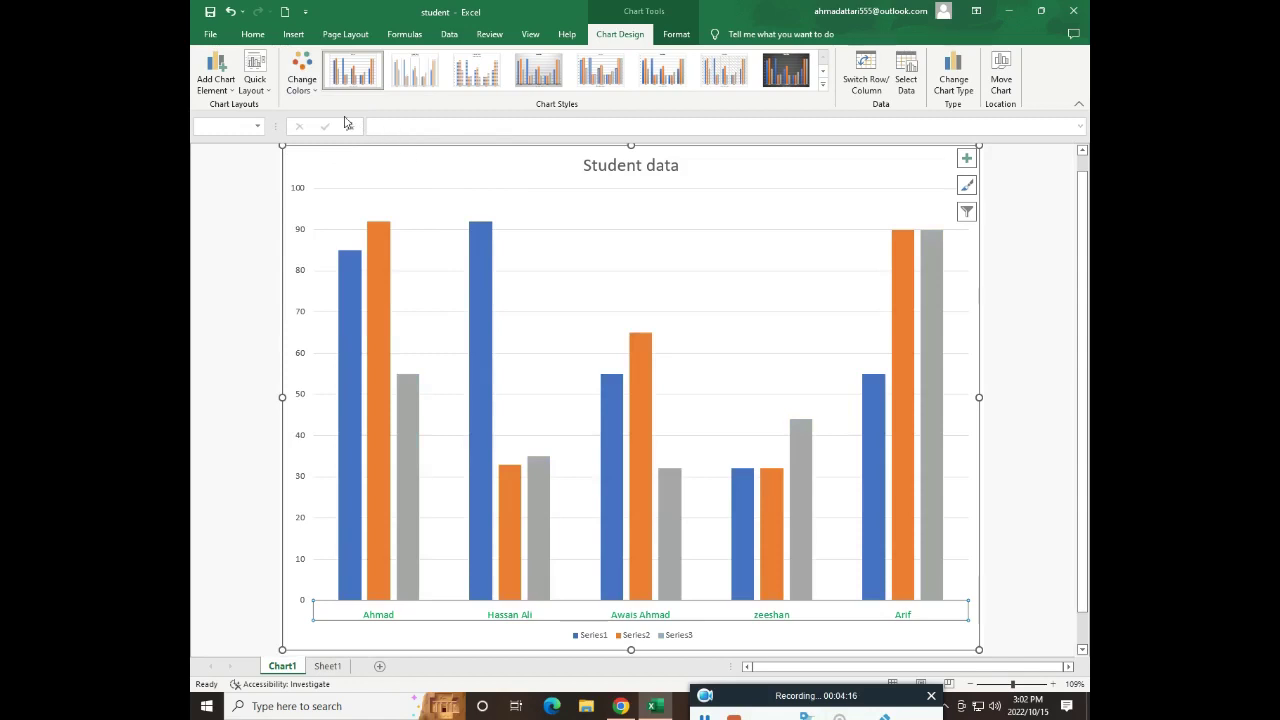
pyautogui.click(255, 80)
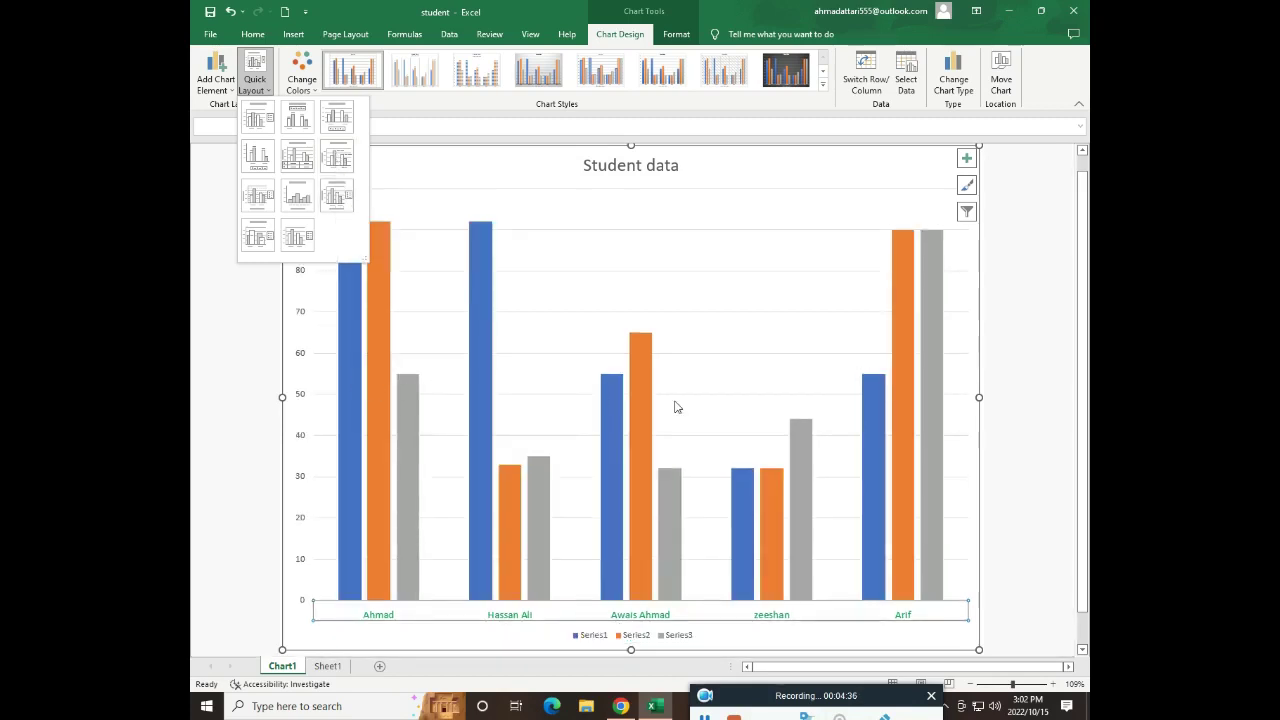
# Apply a Quick Layout with data labels and title the vertical axis 'Marks'.
pyautogui.click(337, 157)
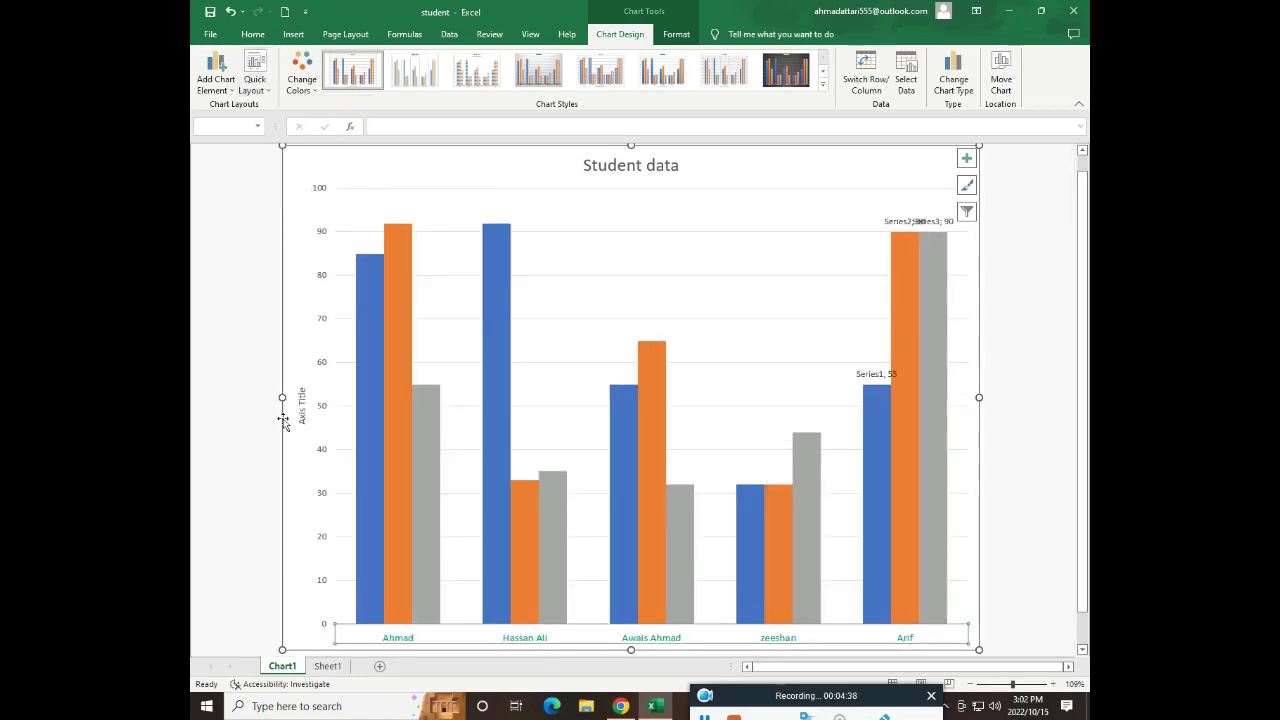
pyautogui.click(300, 405)
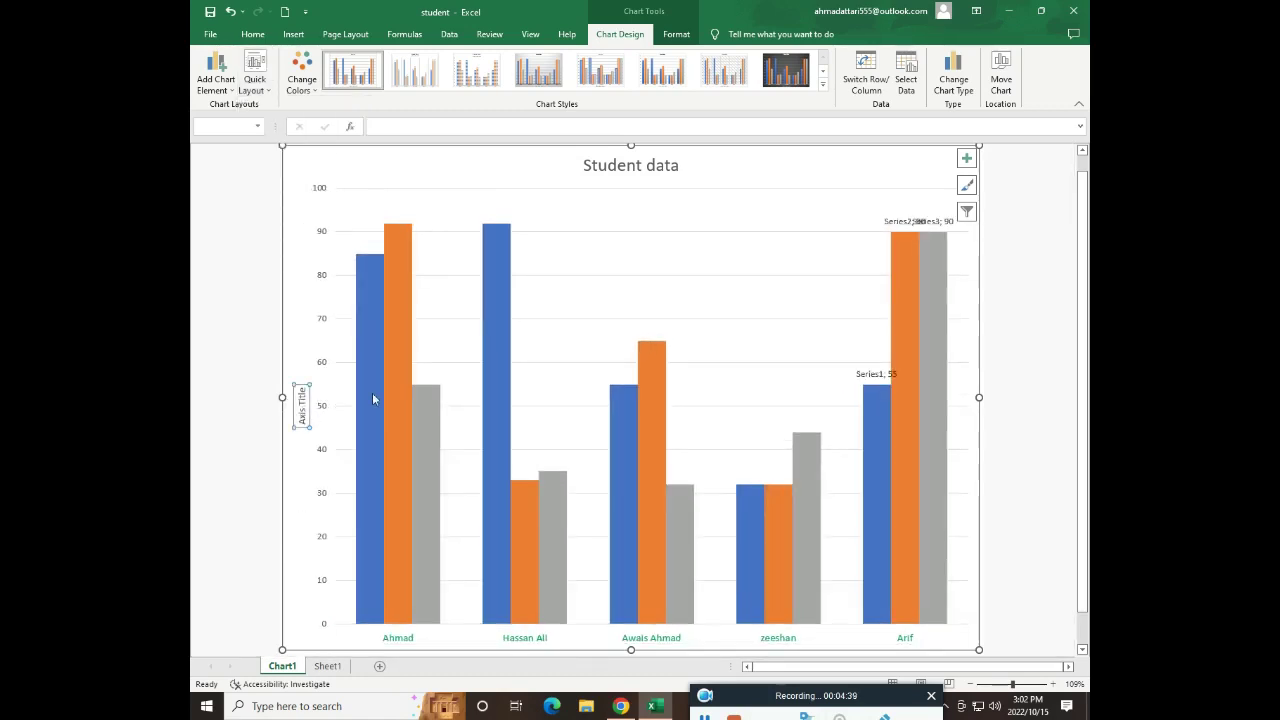
pyautogui.click(403, 127)
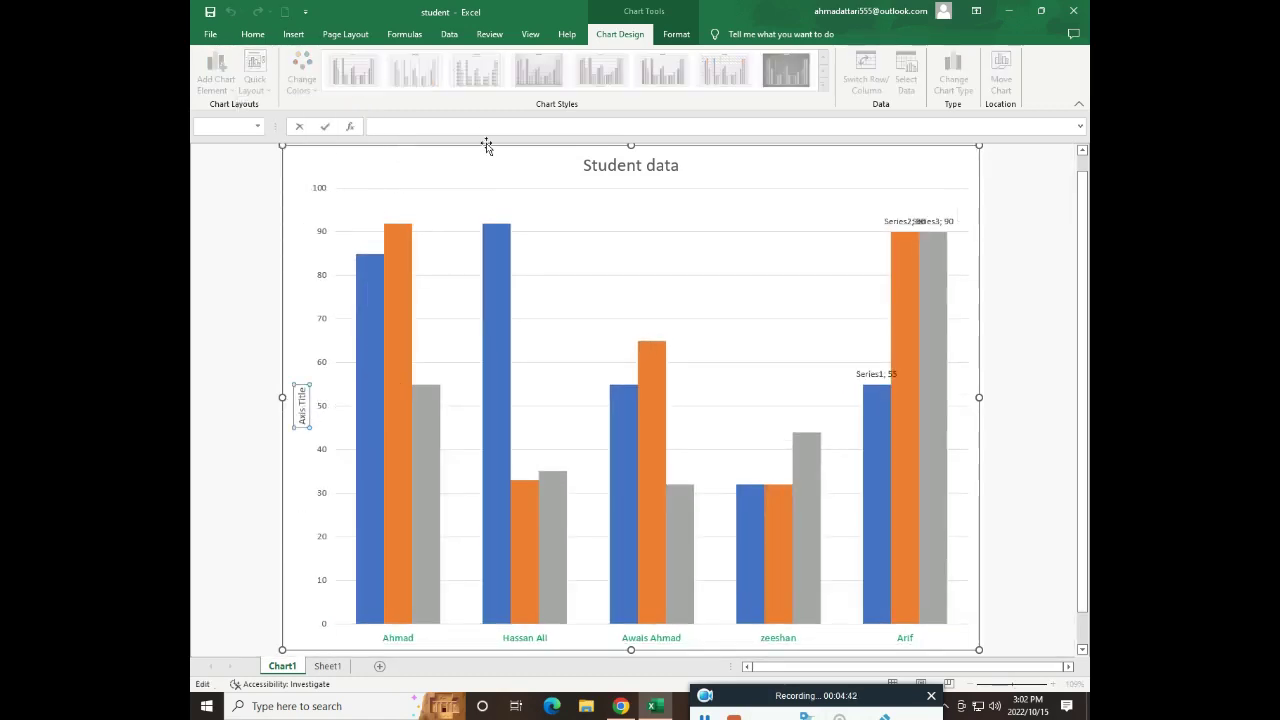
pyautogui.write('Mark')
pyautogui.write('s')
pyautogui.press('Return')
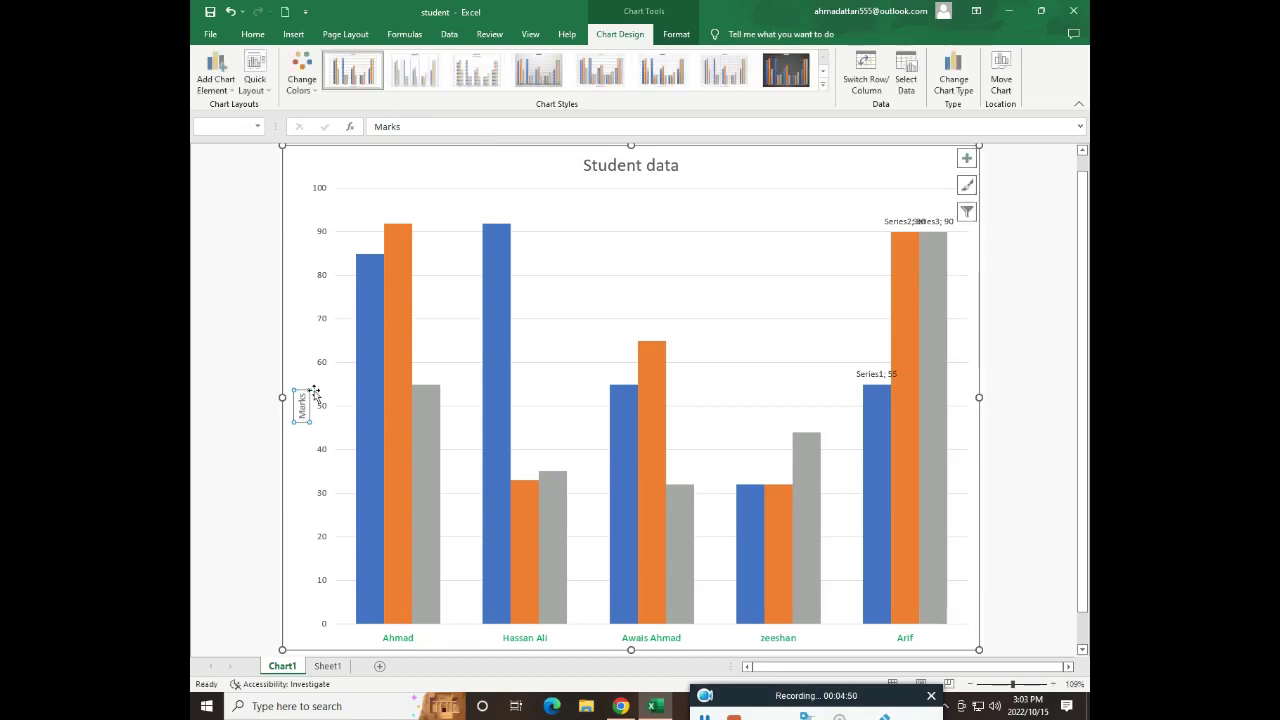
# Increase the 'Marks' axis title font size to 14 pt.
pyautogui.click(252, 34)
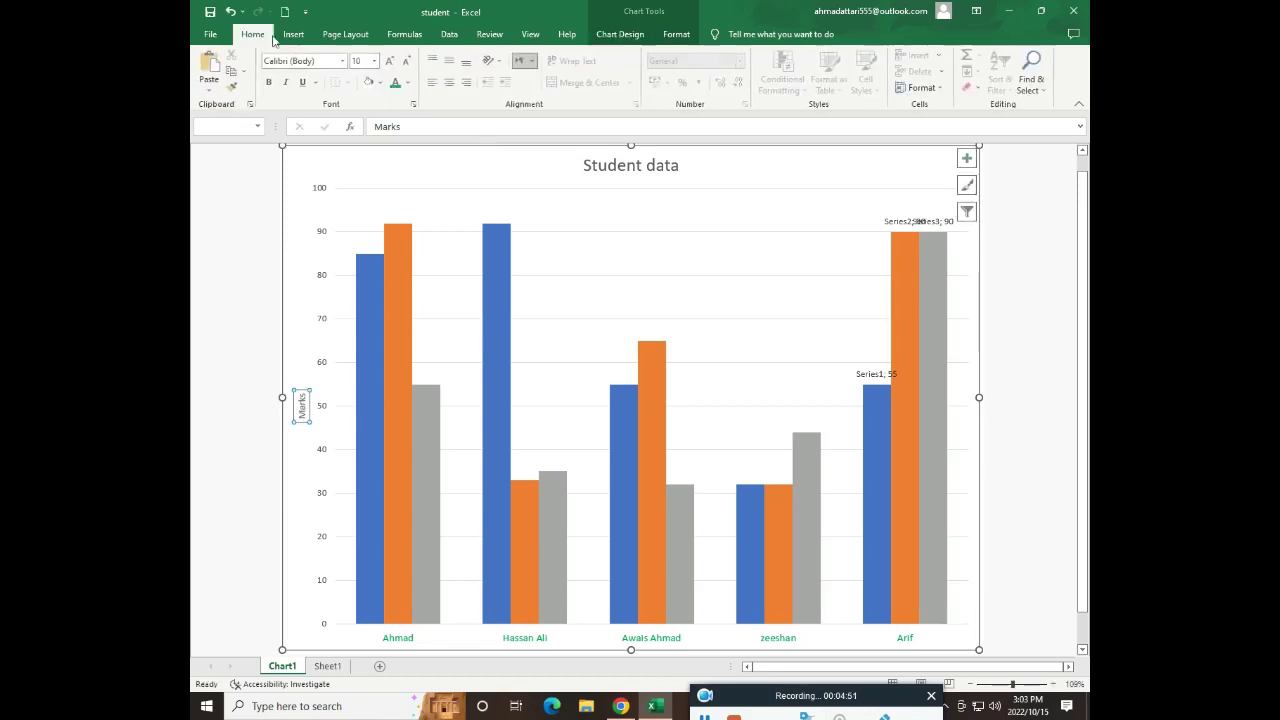
pyautogui.click(391, 61)
pyautogui.click(391, 61)
pyautogui.click(391, 61)
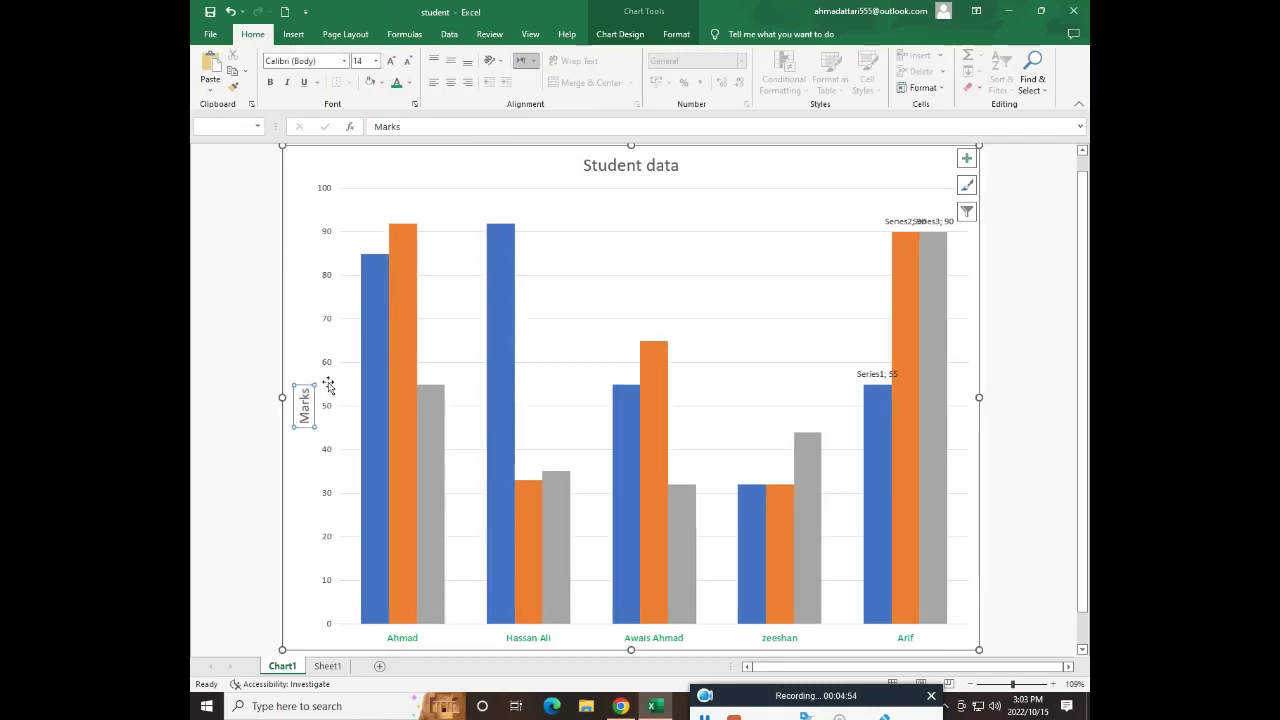
pyautogui.click(293, 34)
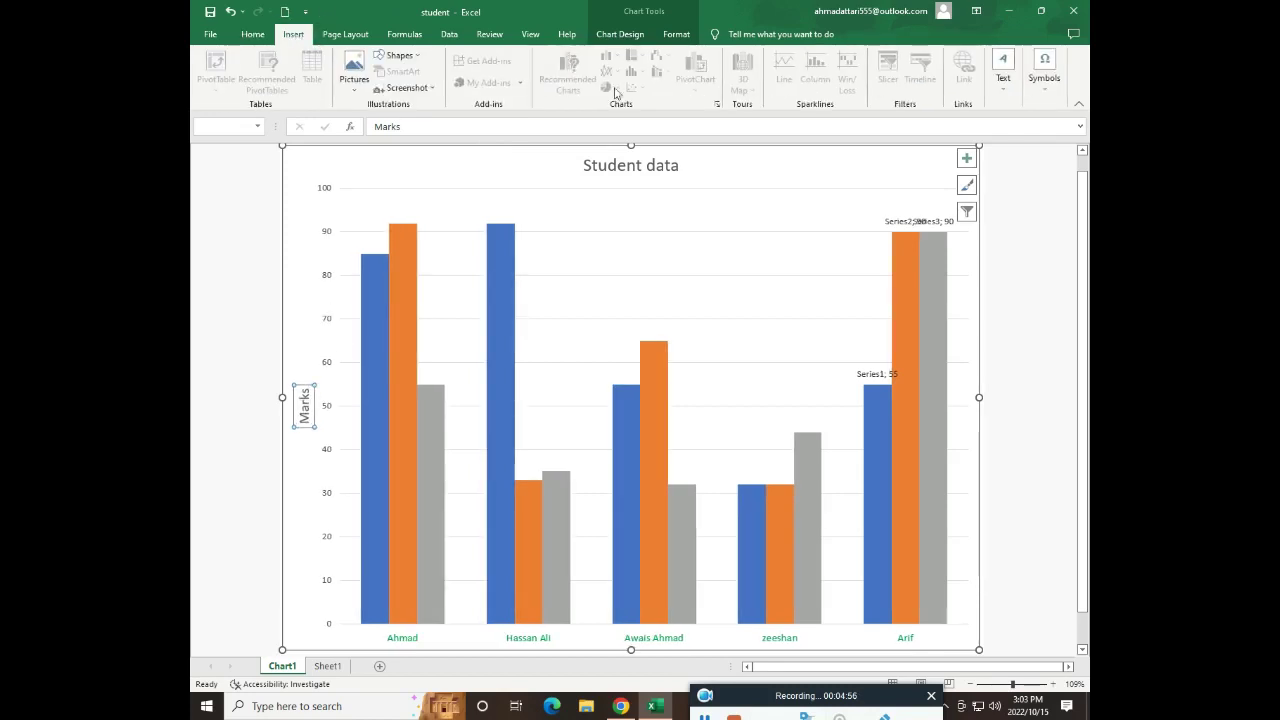
pyautogui.click(620, 34)
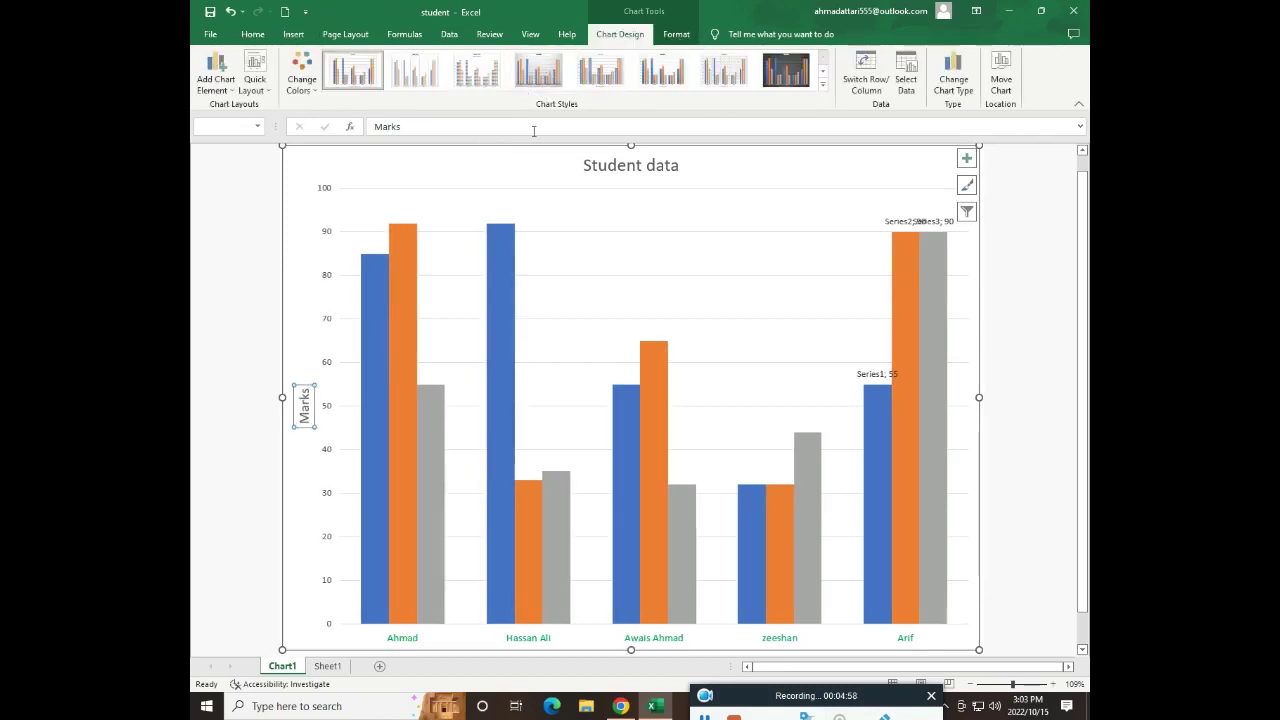
# Add a data table with legend keys beneath the plot from Add Chart Element.
pyautogui.click(257, 85)
pyautogui.click(224, 78)
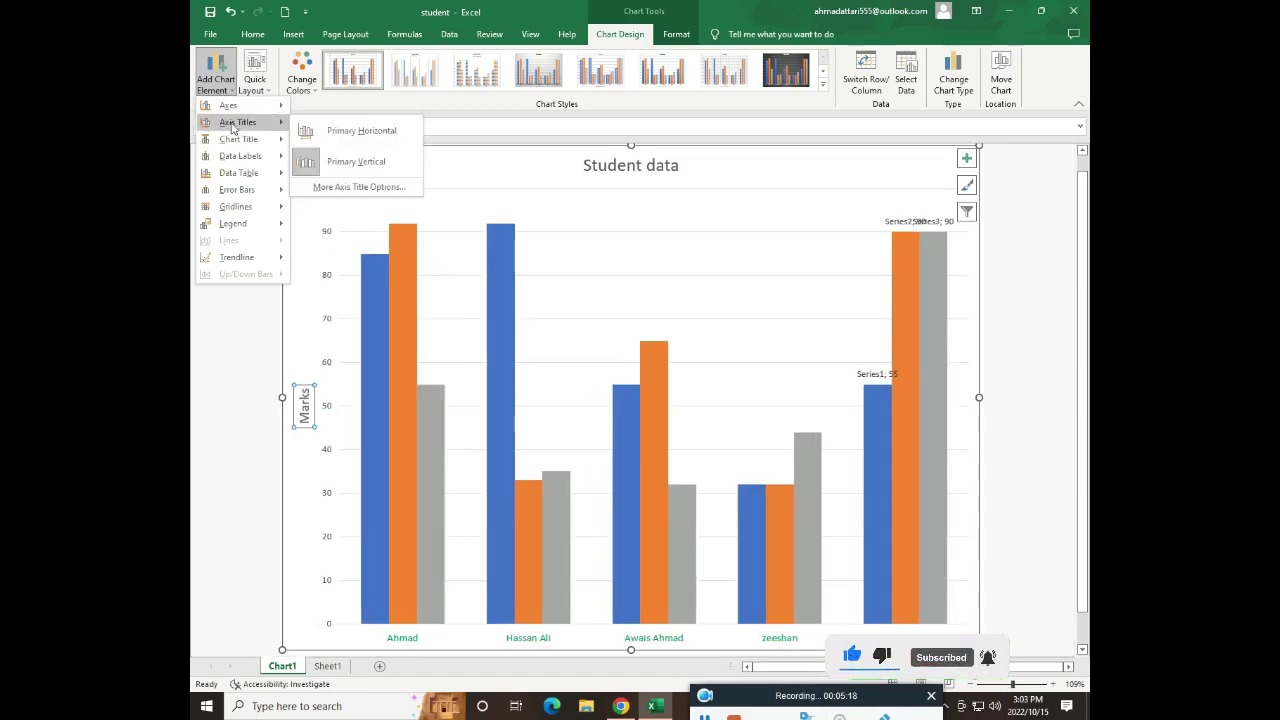
pyautogui.moveTo(238, 122)
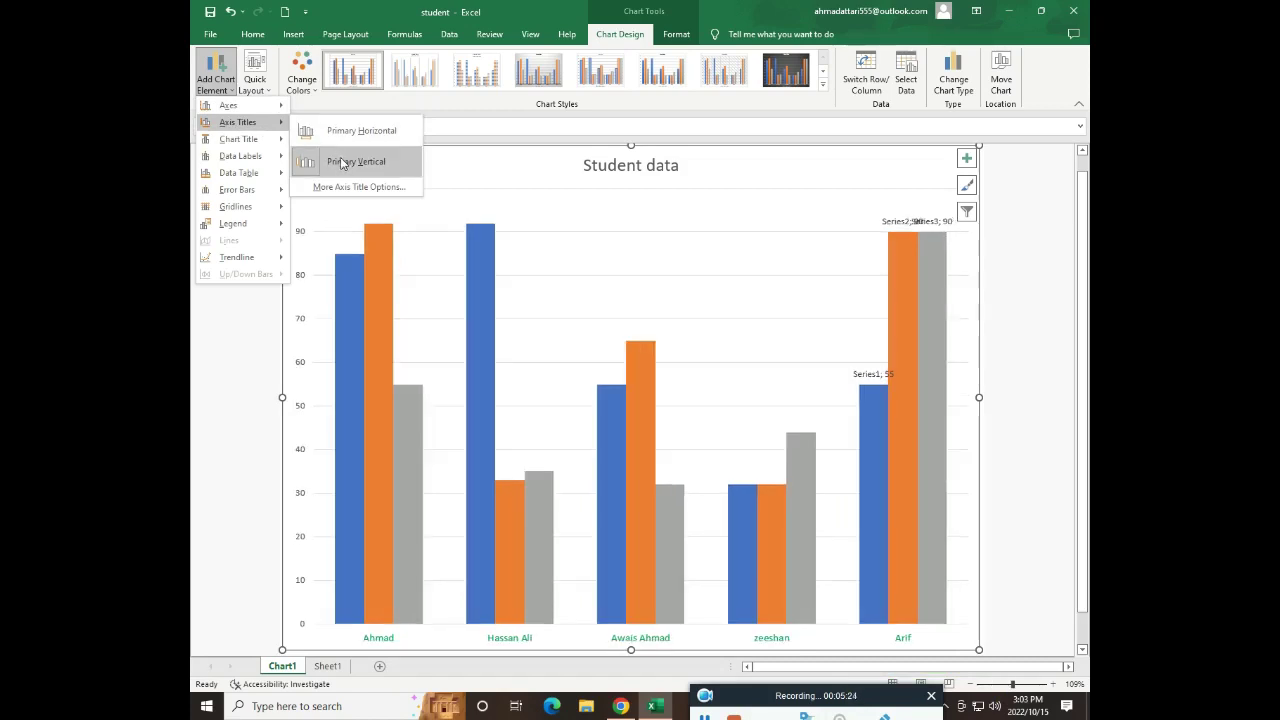
pyautogui.click(343, 163)
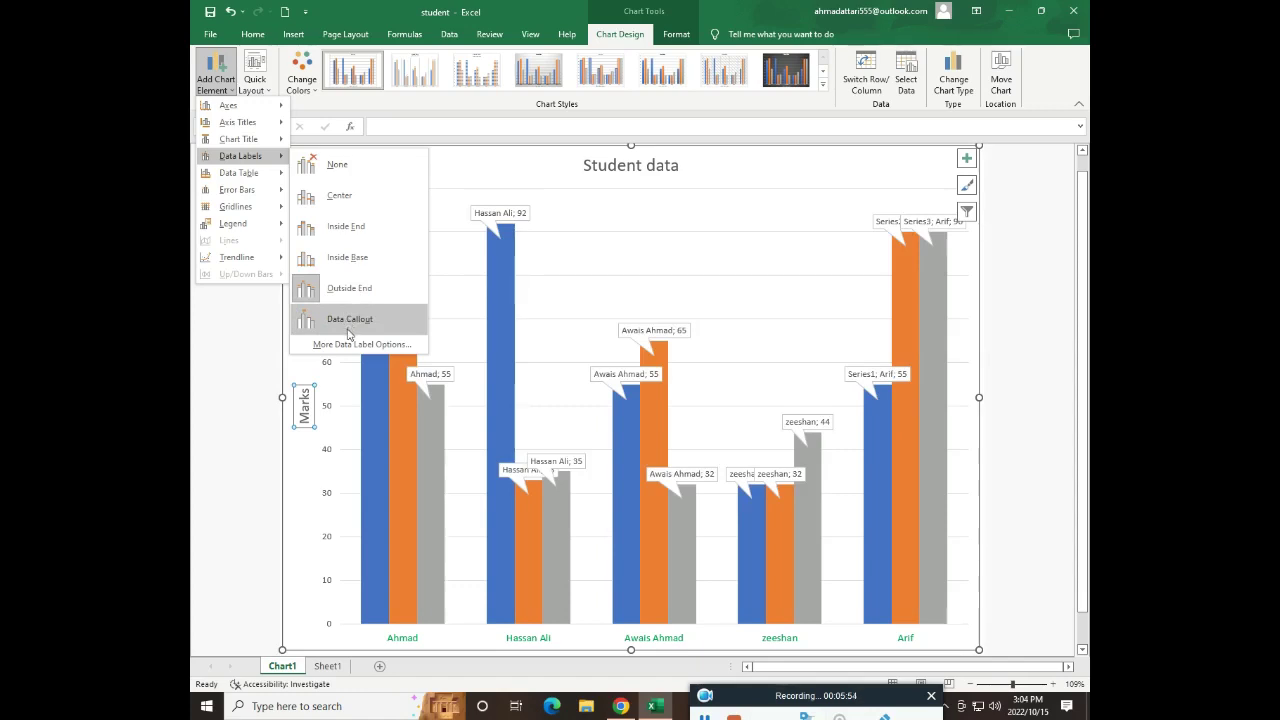
pyautogui.moveTo(239, 173)
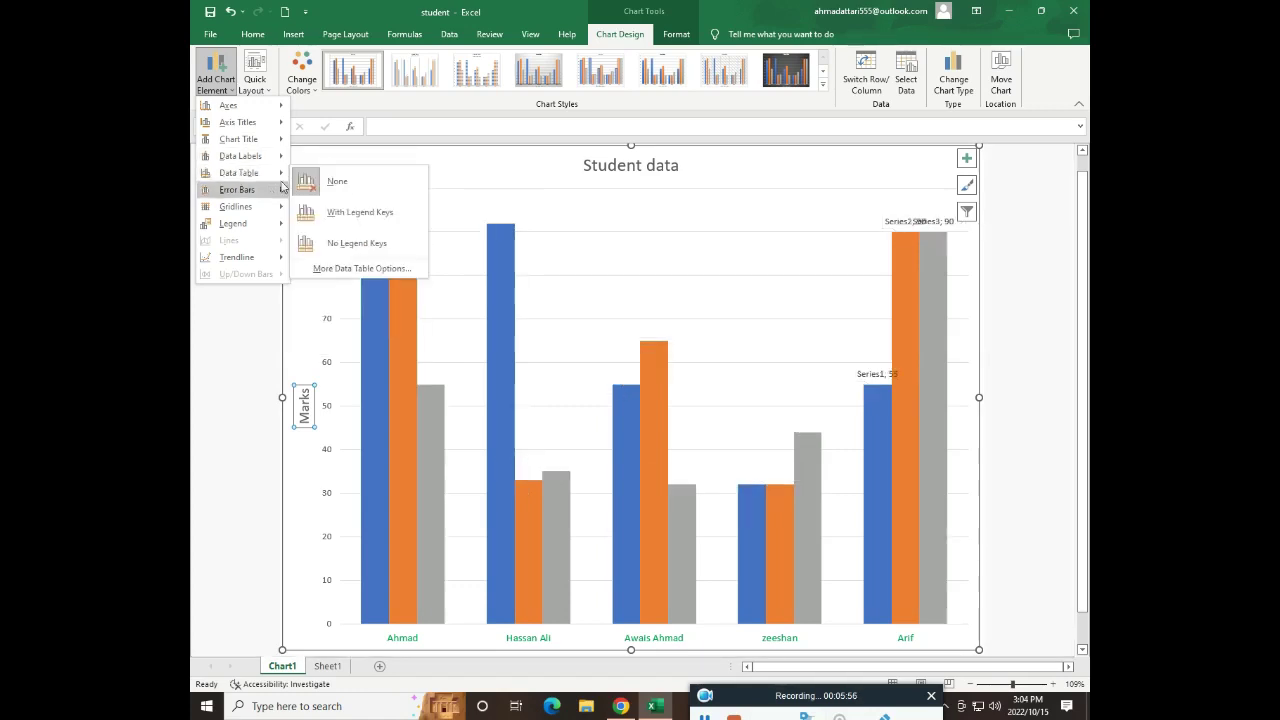
pyautogui.click(358, 213)
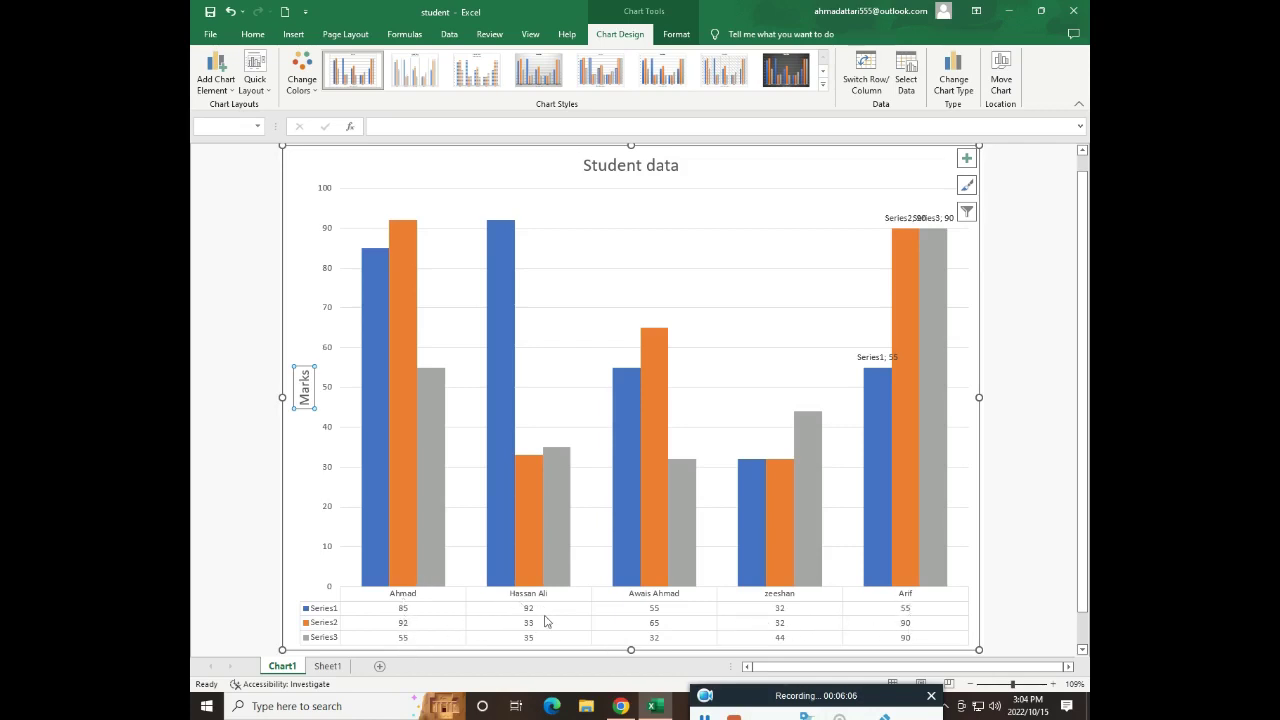
pyautogui.click(228, 85)
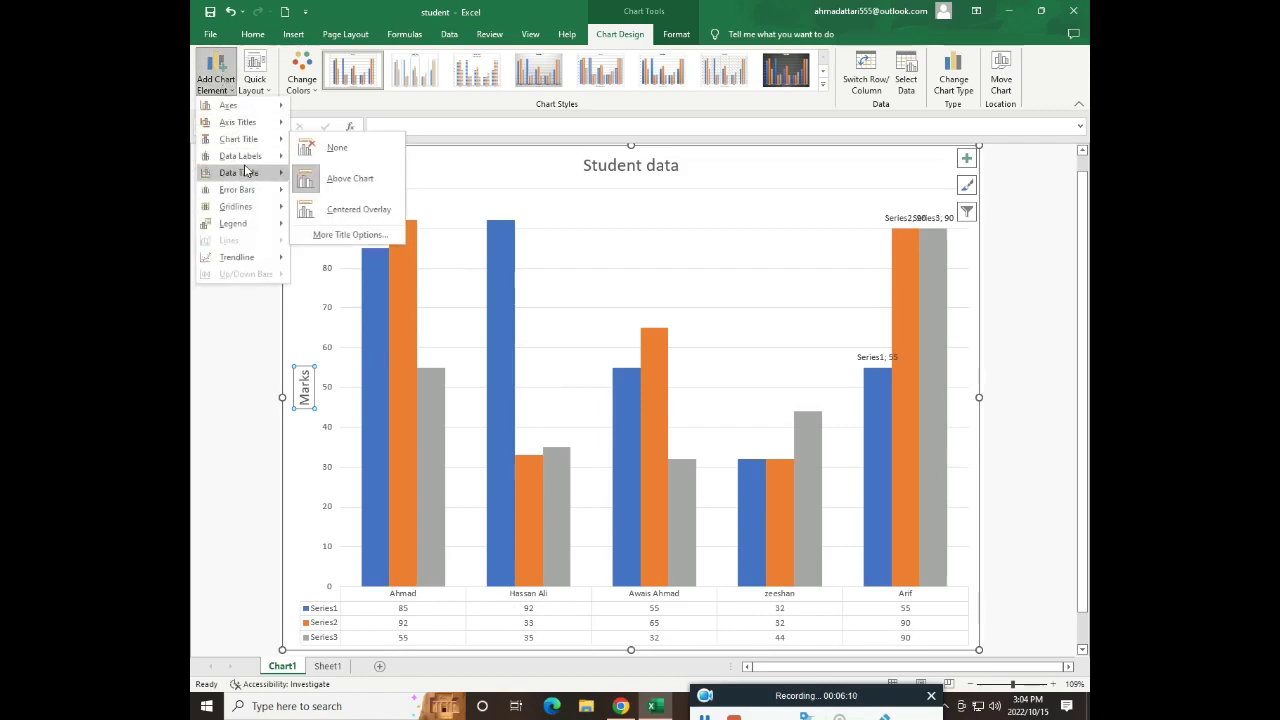
pyautogui.moveTo(239, 173)
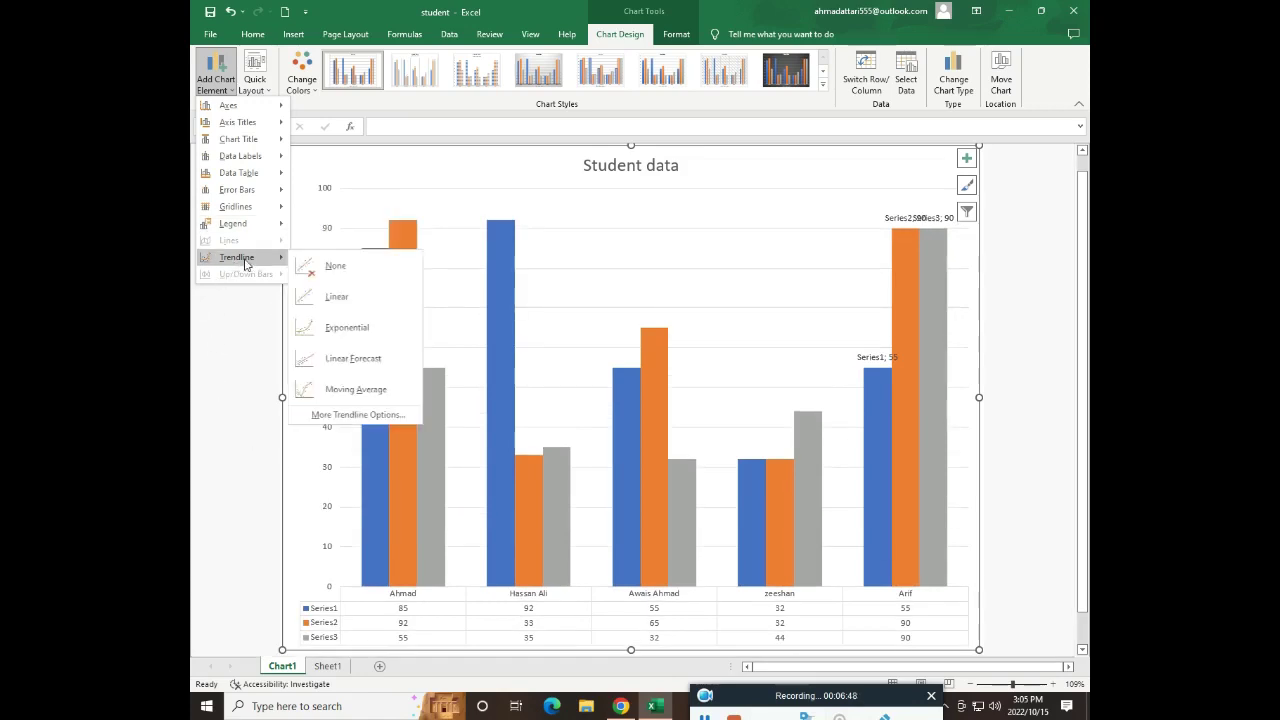
pyautogui.moveTo(237, 257)
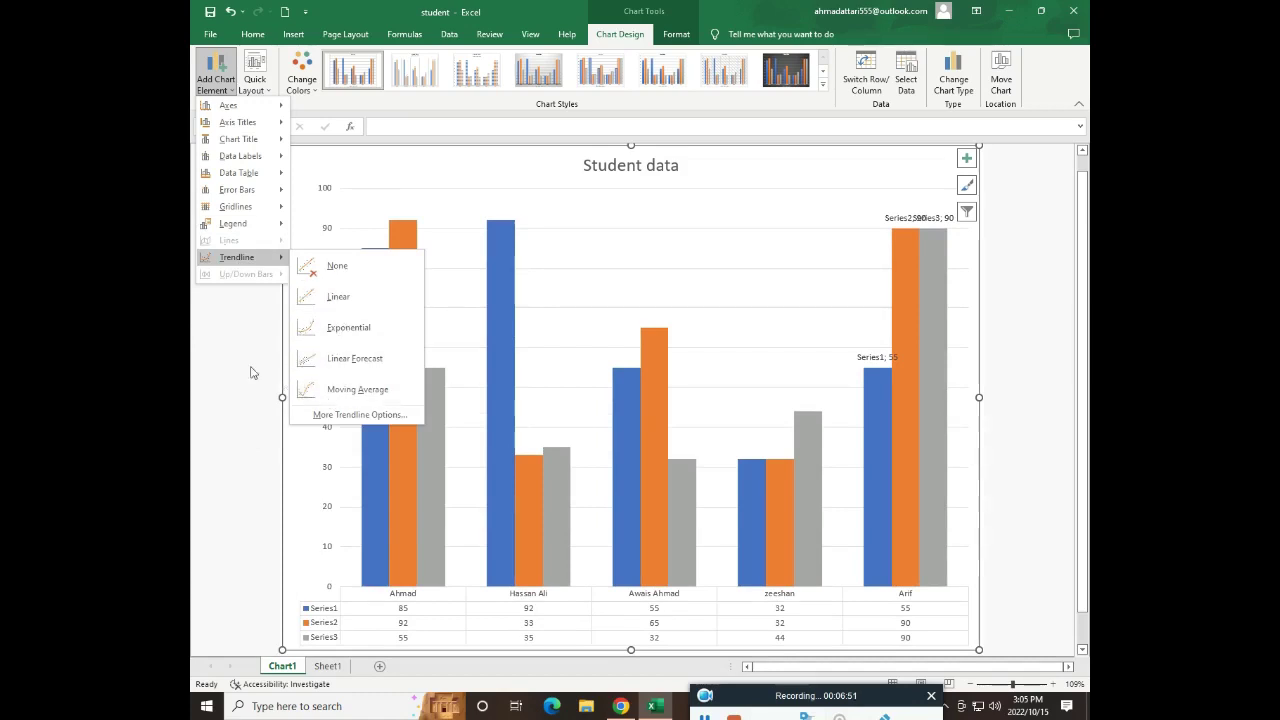
# Close the Add Chart Element list without adding a trendline.
pyautogui.click(244, 326)
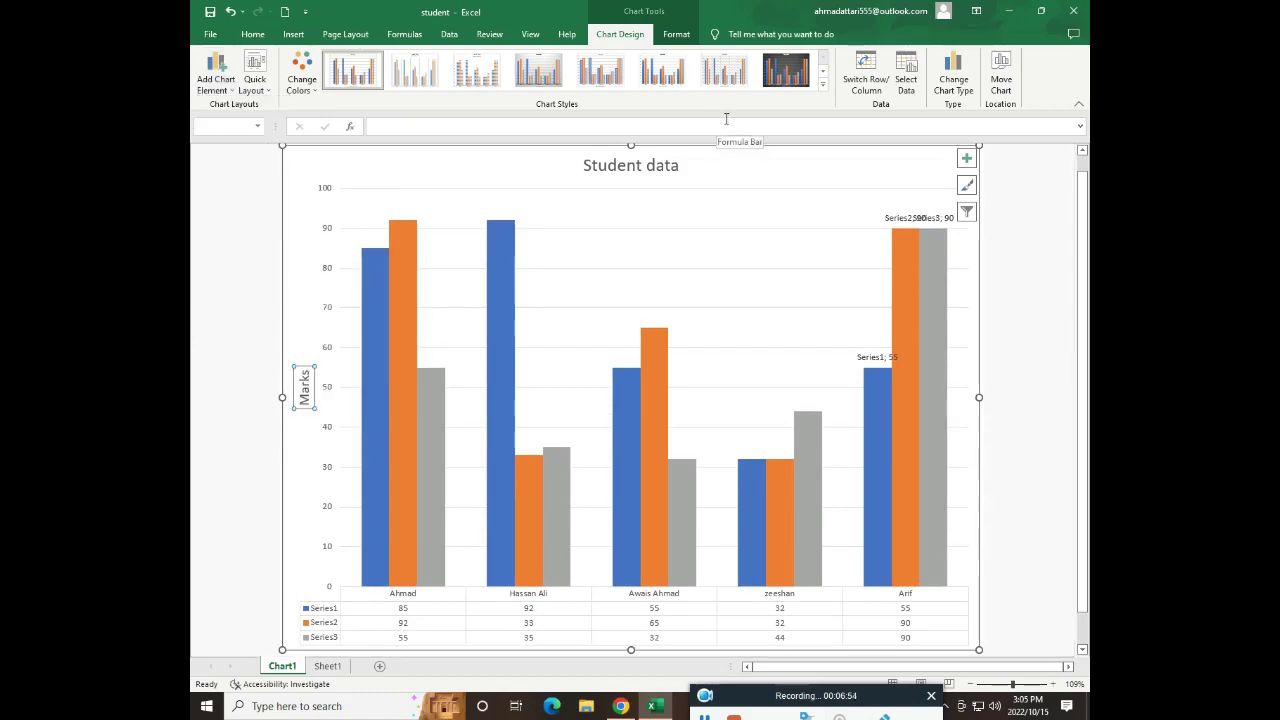
# Swap rows and columns until students are the categories again, plotted as Series1–Series3 bars.
pyautogui.click(866, 80)
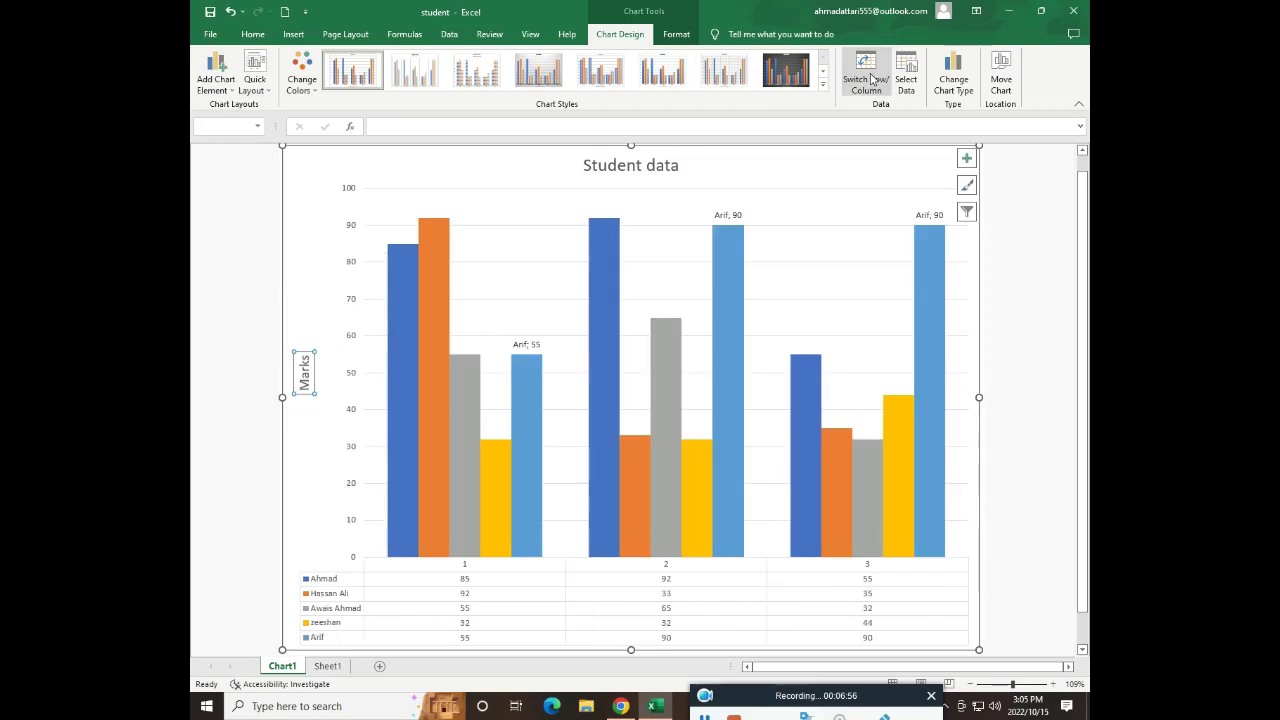
pyautogui.click(866, 80)
pyautogui.click(866, 80)
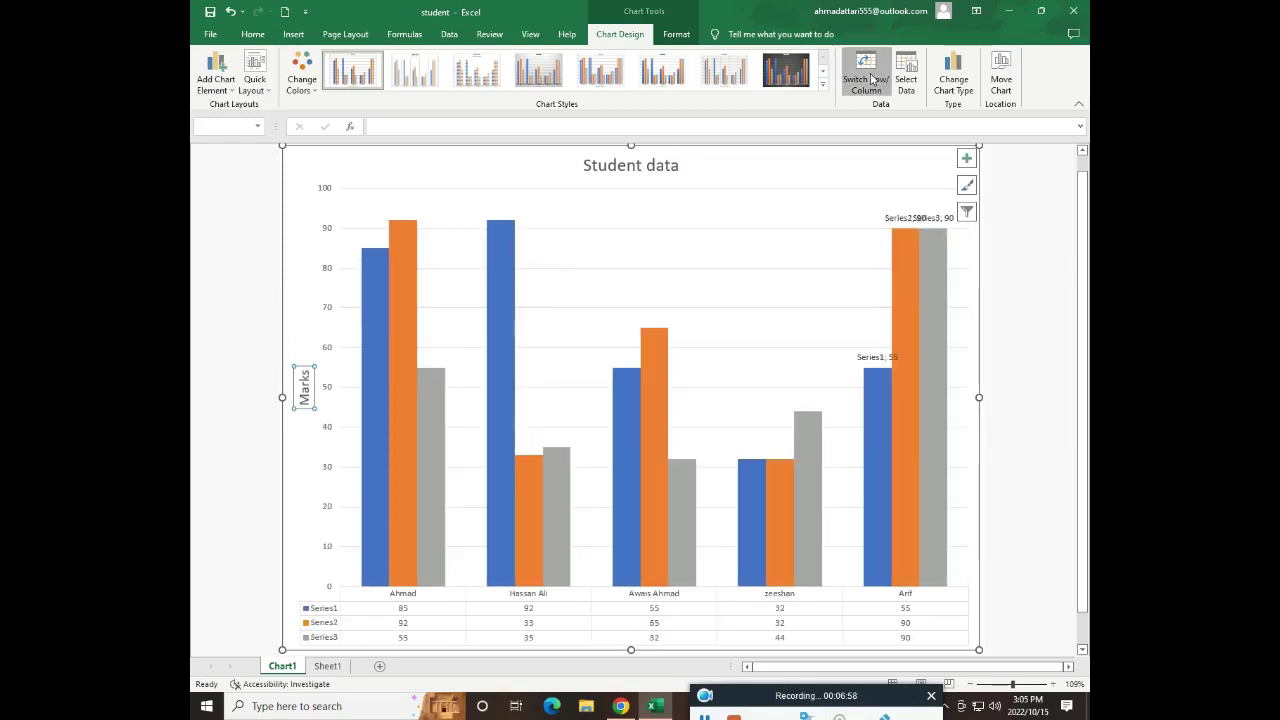
pyautogui.click(866, 80)
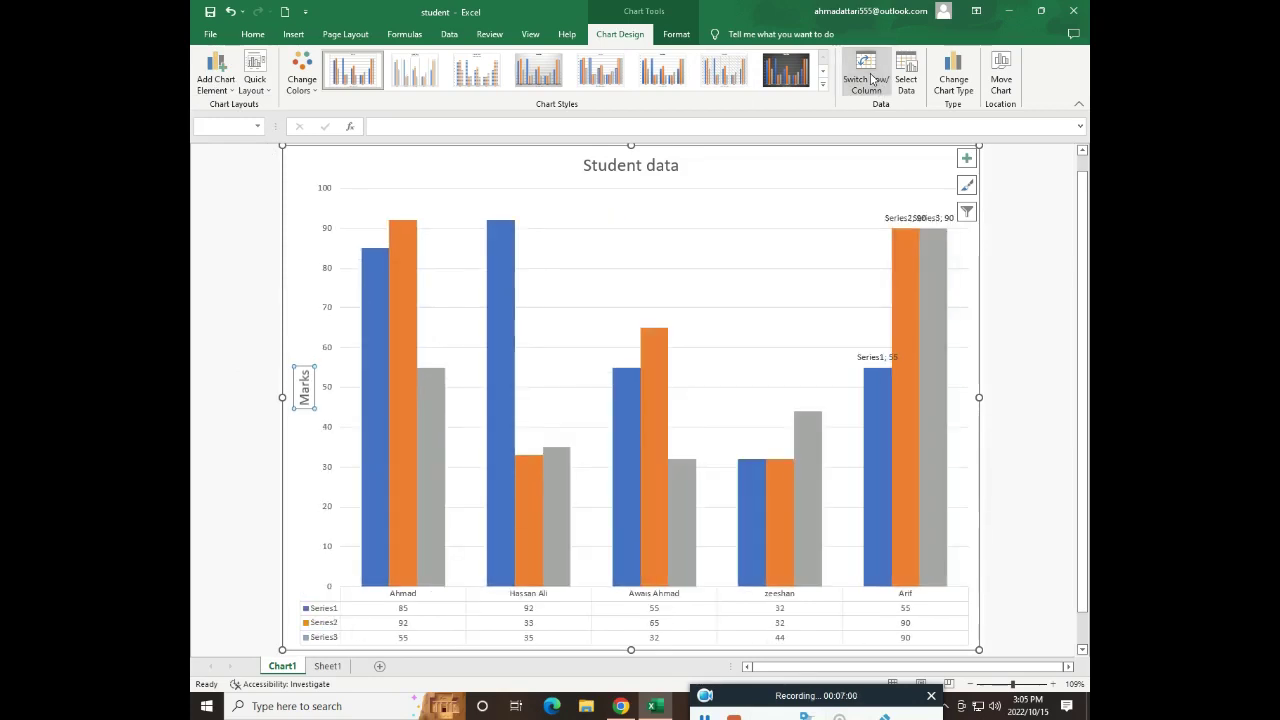
pyautogui.click(868, 80)
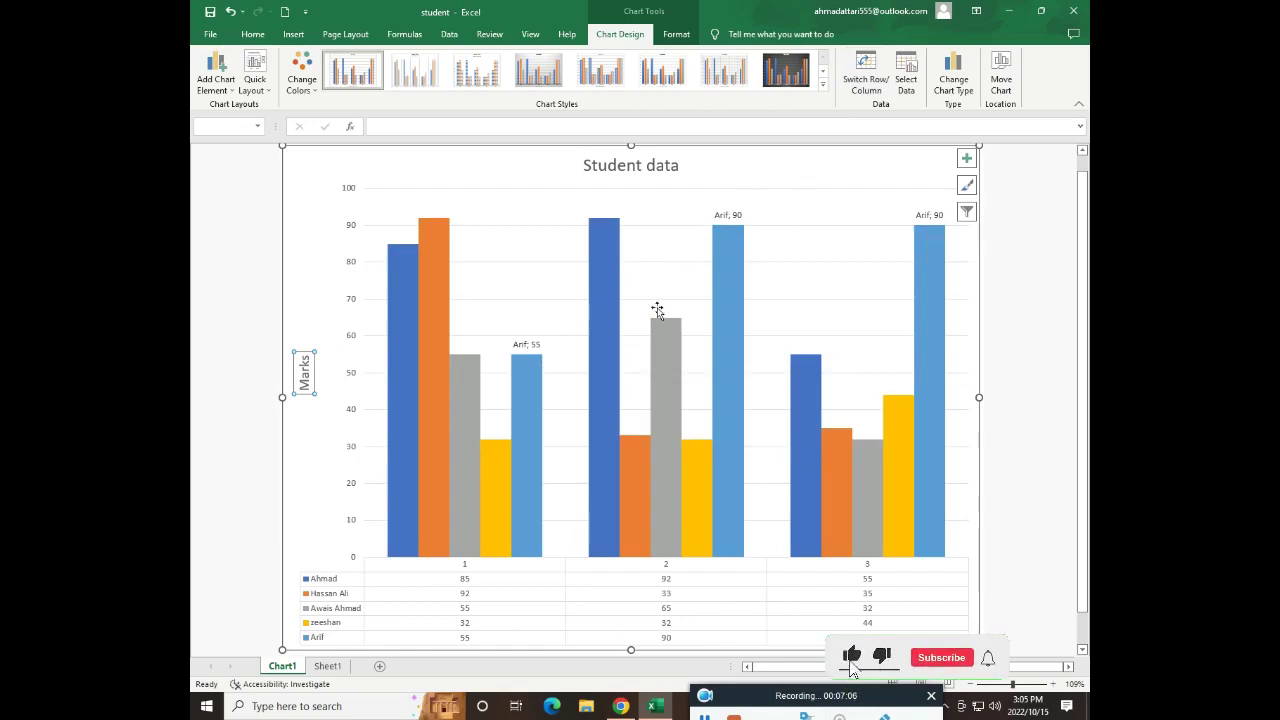
pyautogui.click(870, 80)
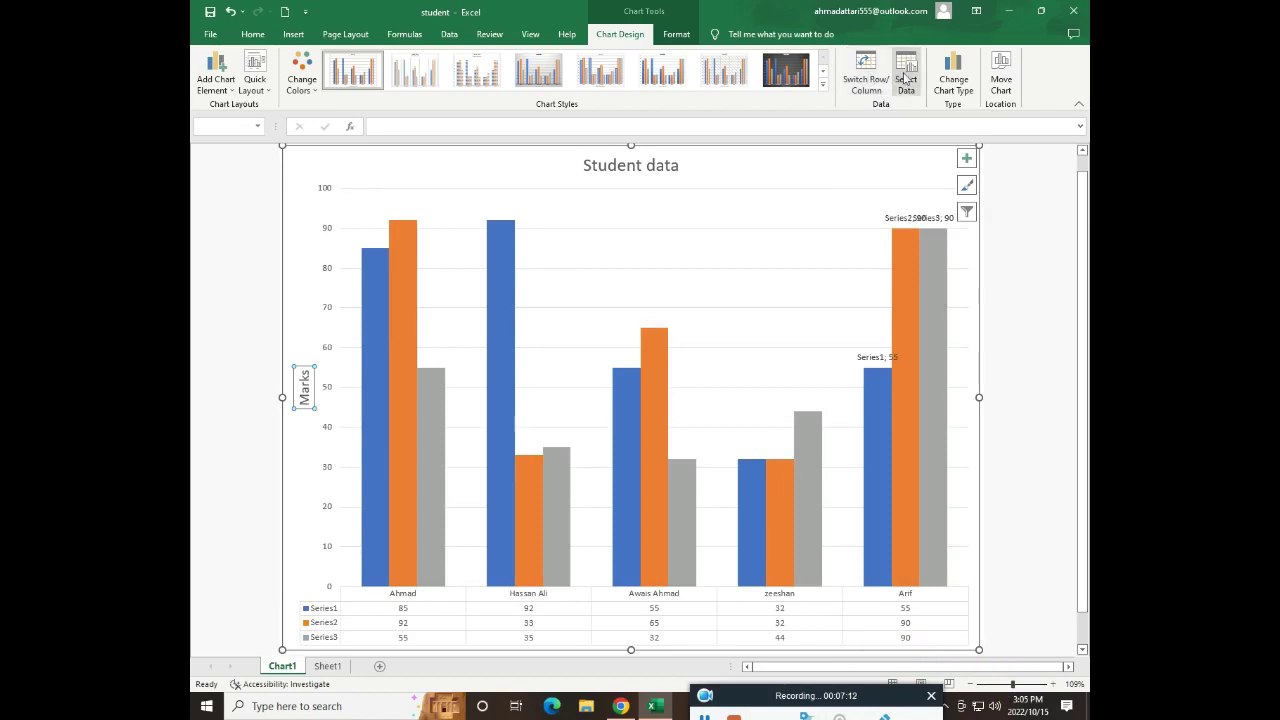
# Check Select Data and Change Chart Type without changes, then bring up Move Chart.
pyautogui.click(905, 78)
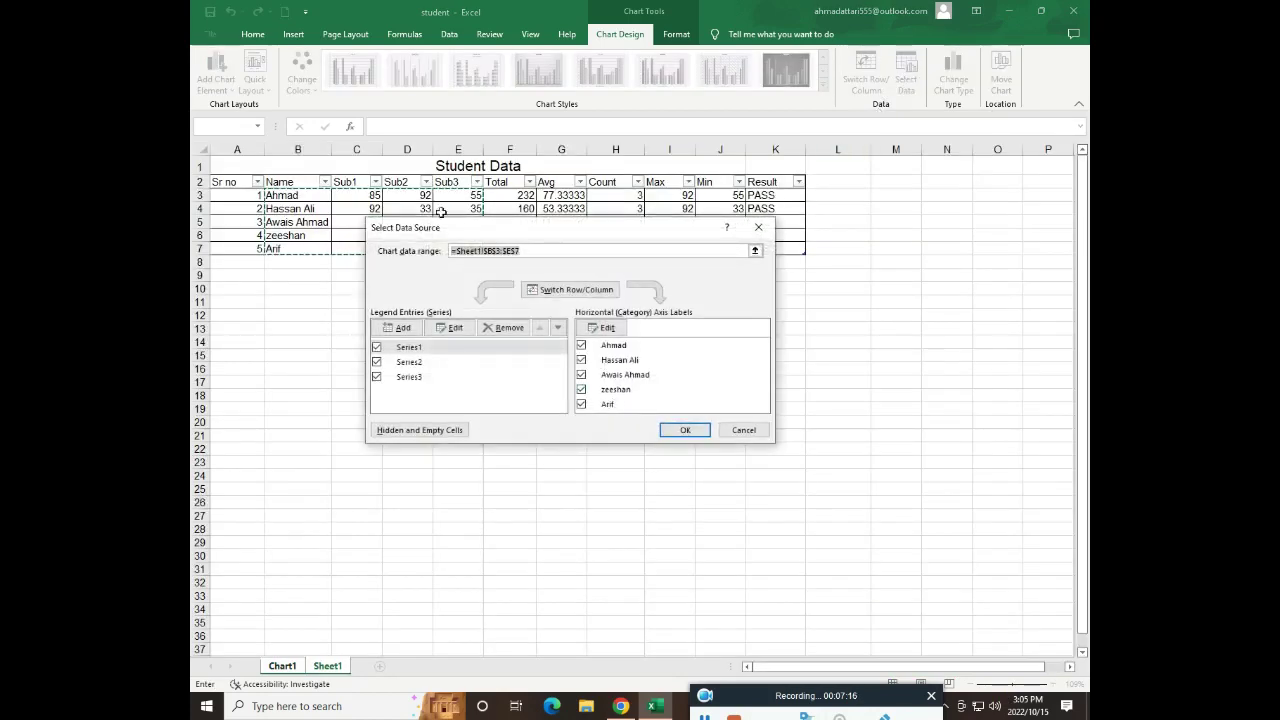
pyautogui.click(750, 431)
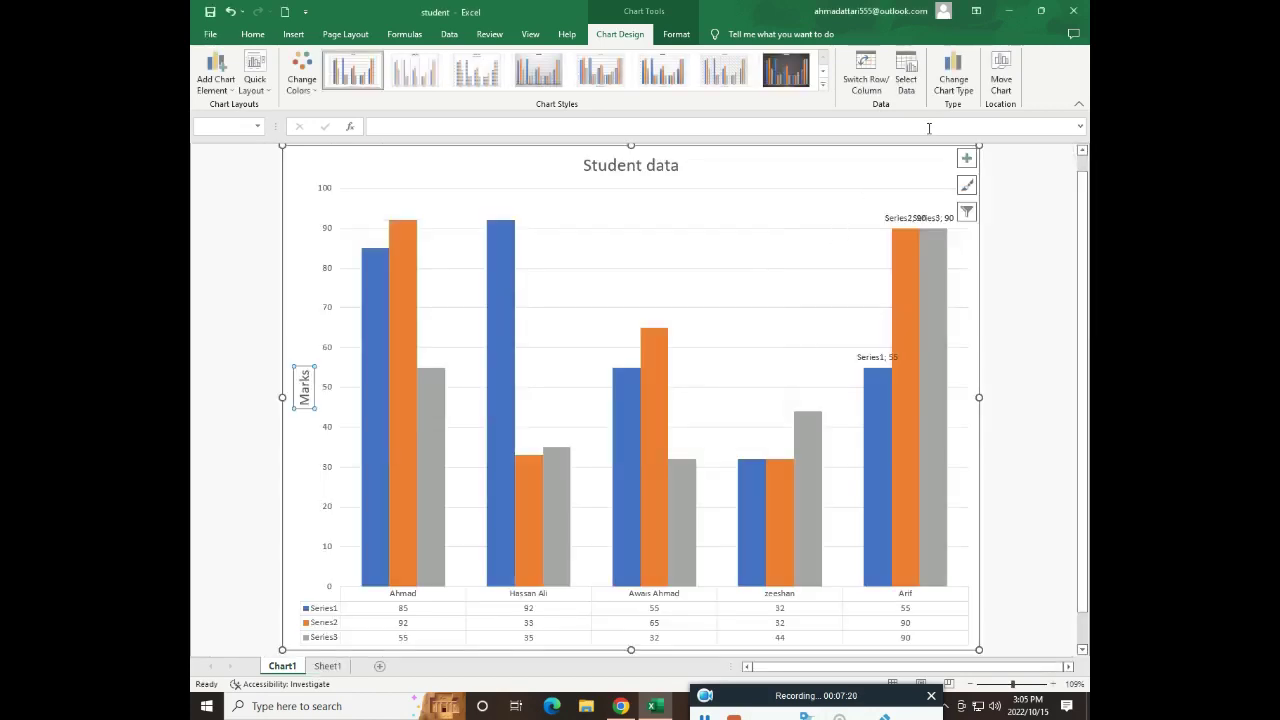
pyautogui.click(955, 80)
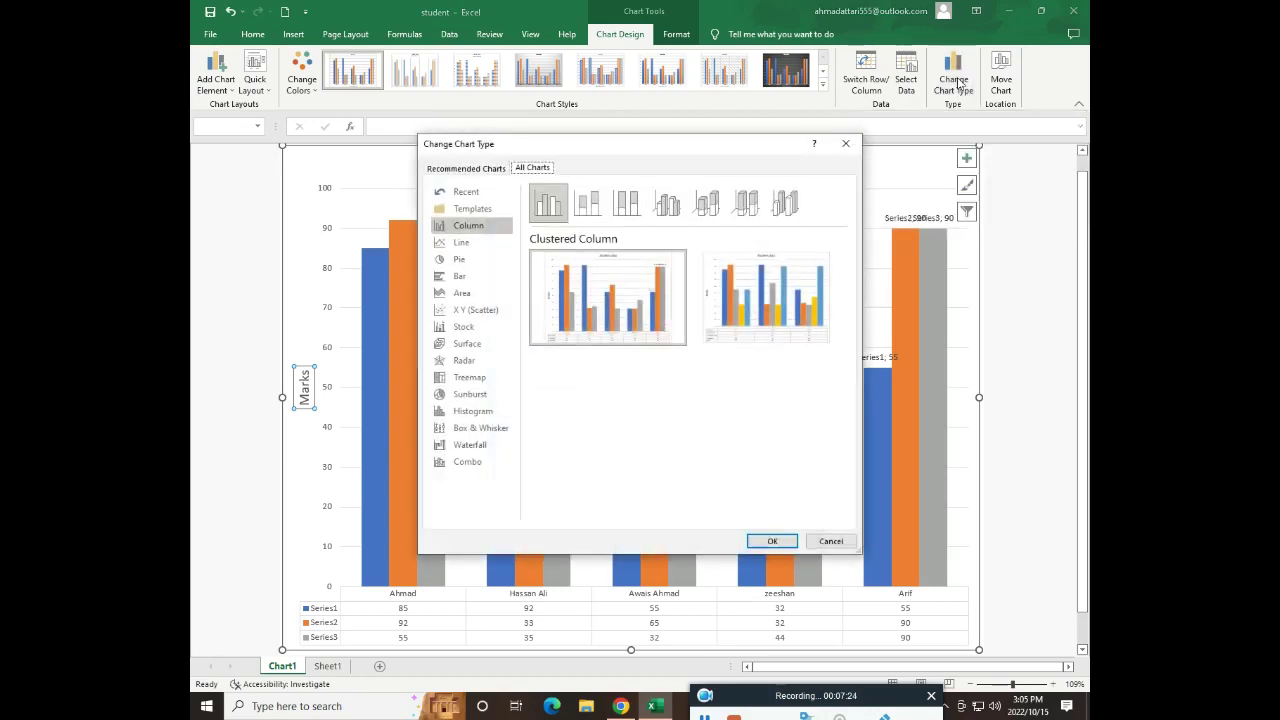
pyautogui.moveTo(765, 297)
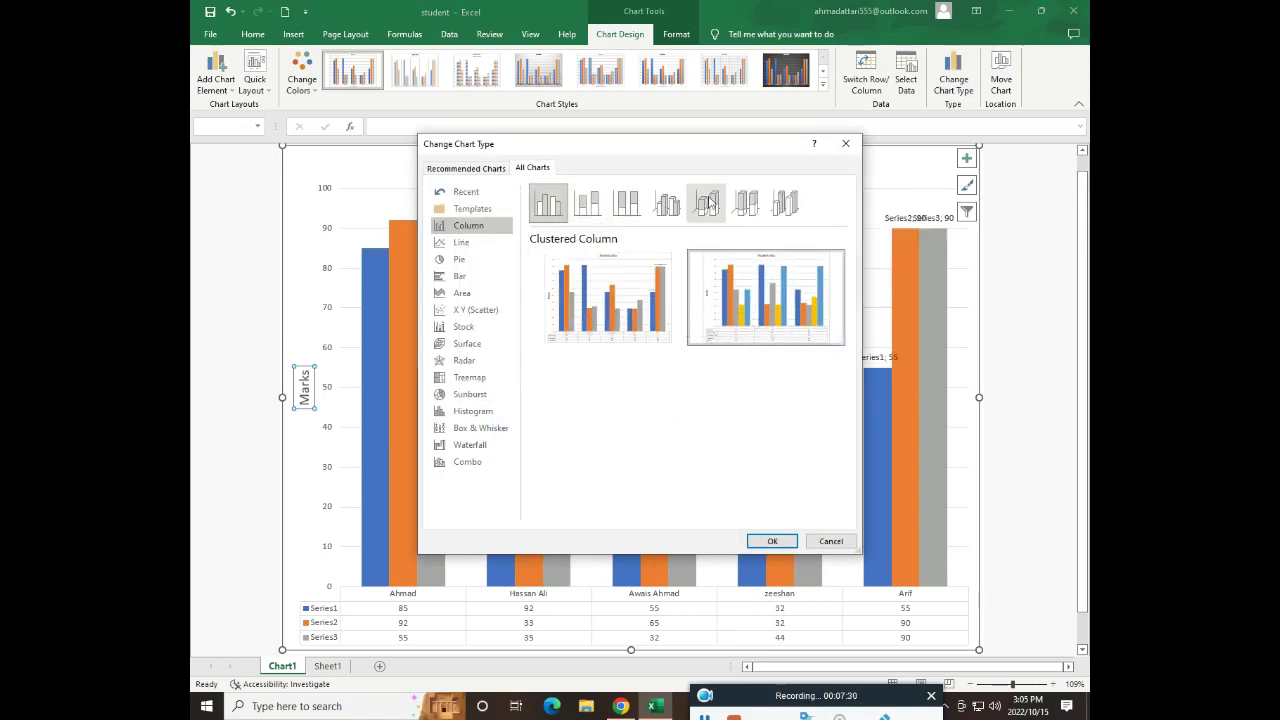
pyautogui.click(836, 539)
pyautogui.click(1001, 80)
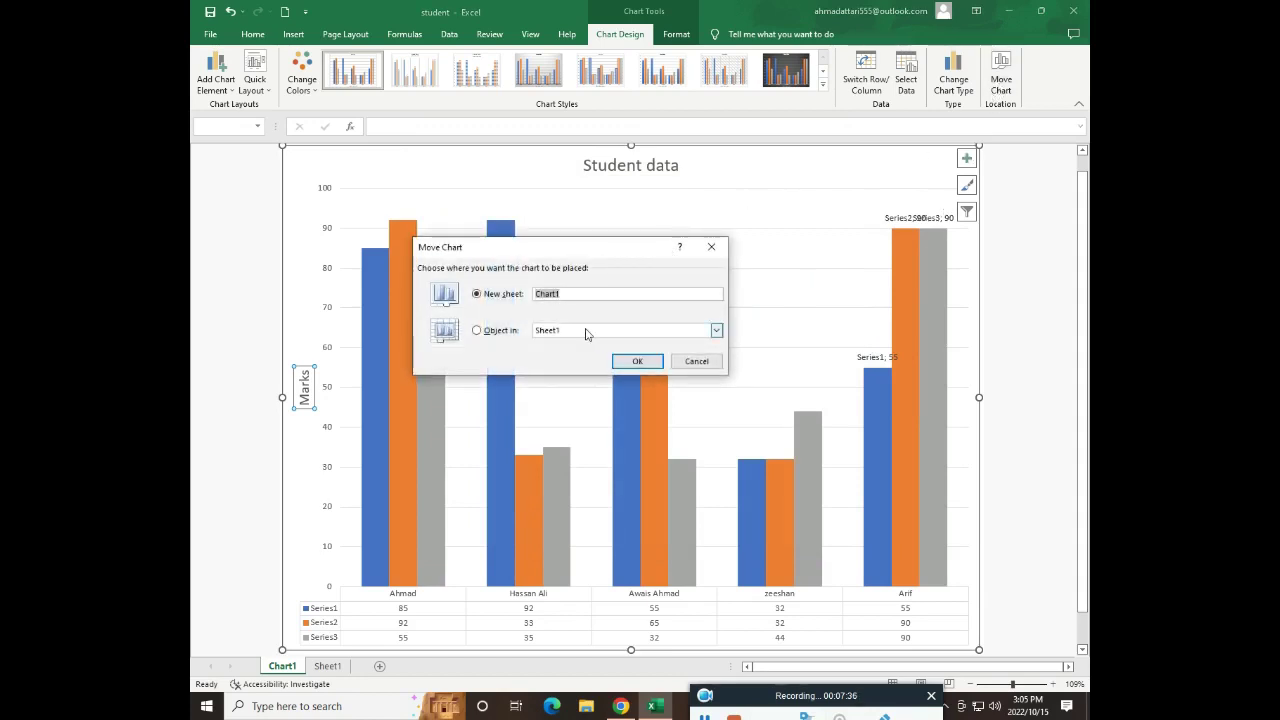
# Move the chart off the Chart1 sheet and embed it in Sheet1.
pyautogui.click(477, 331)
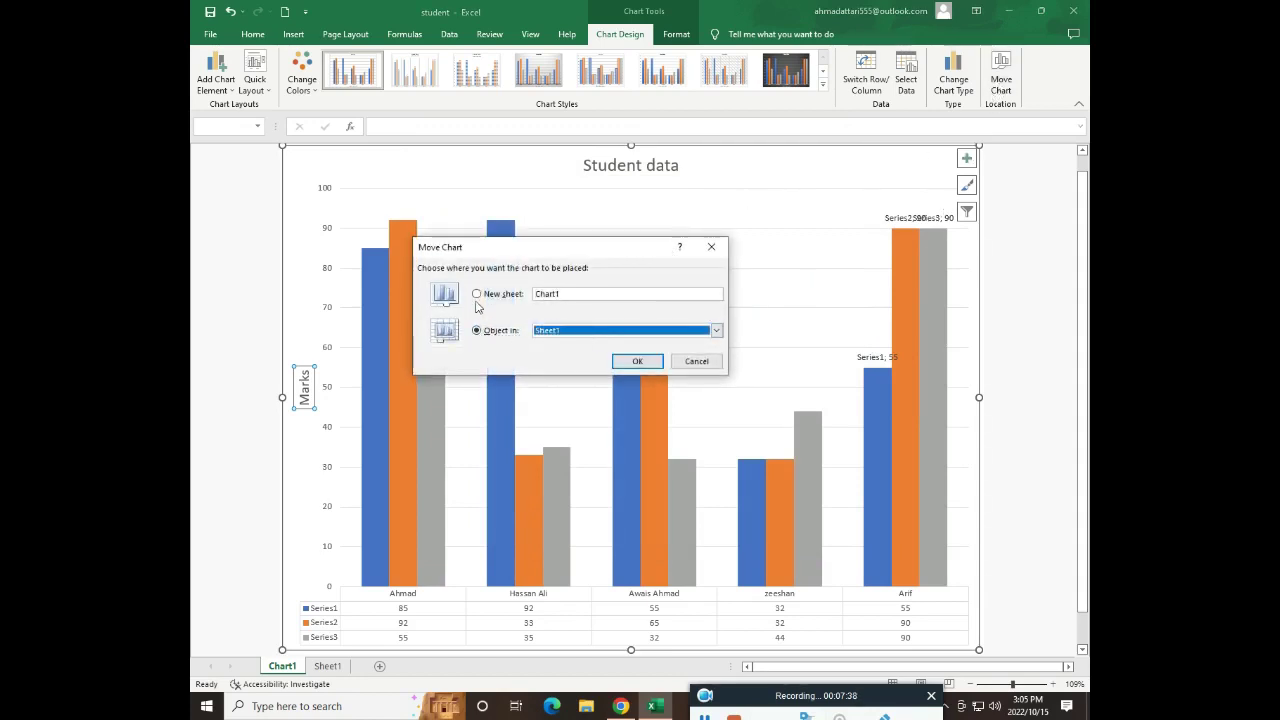
pyautogui.click(477, 294)
pyautogui.click(477, 331)
pyautogui.click(480, 296)
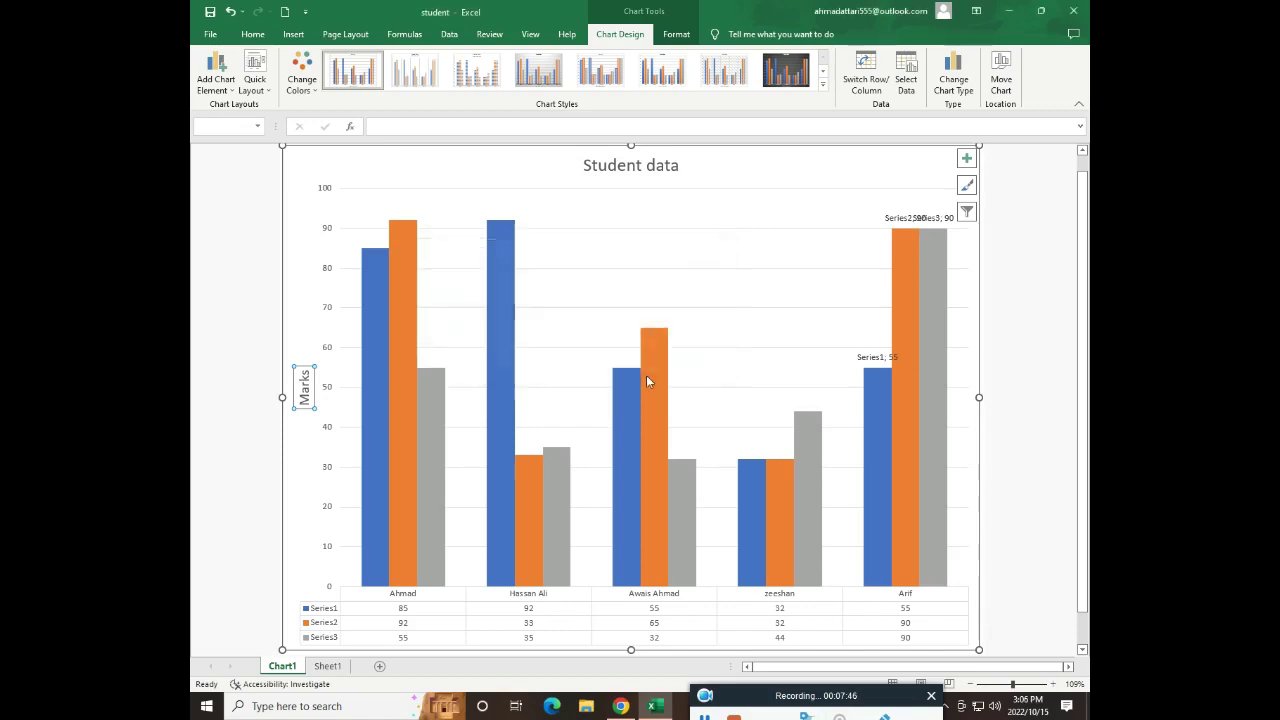
pyautogui.click(637, 361)
pyautogui.click(329, 667)
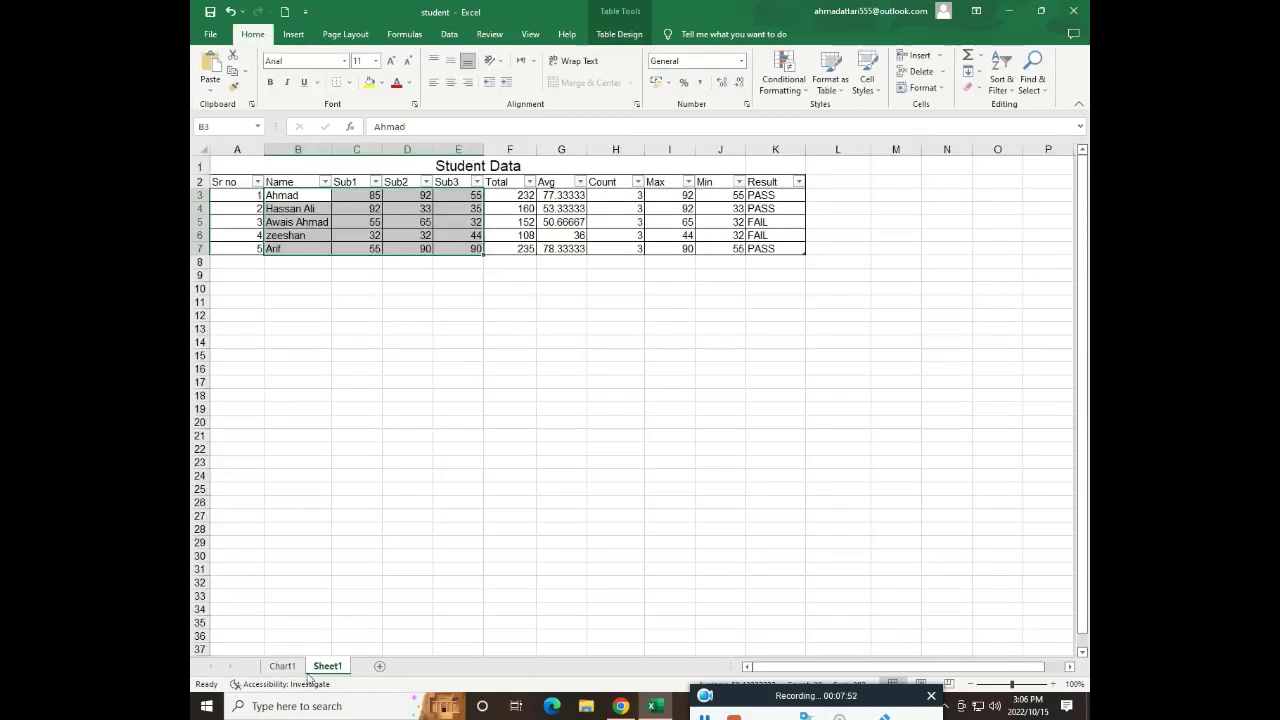
pyautogui.click(284, 667)
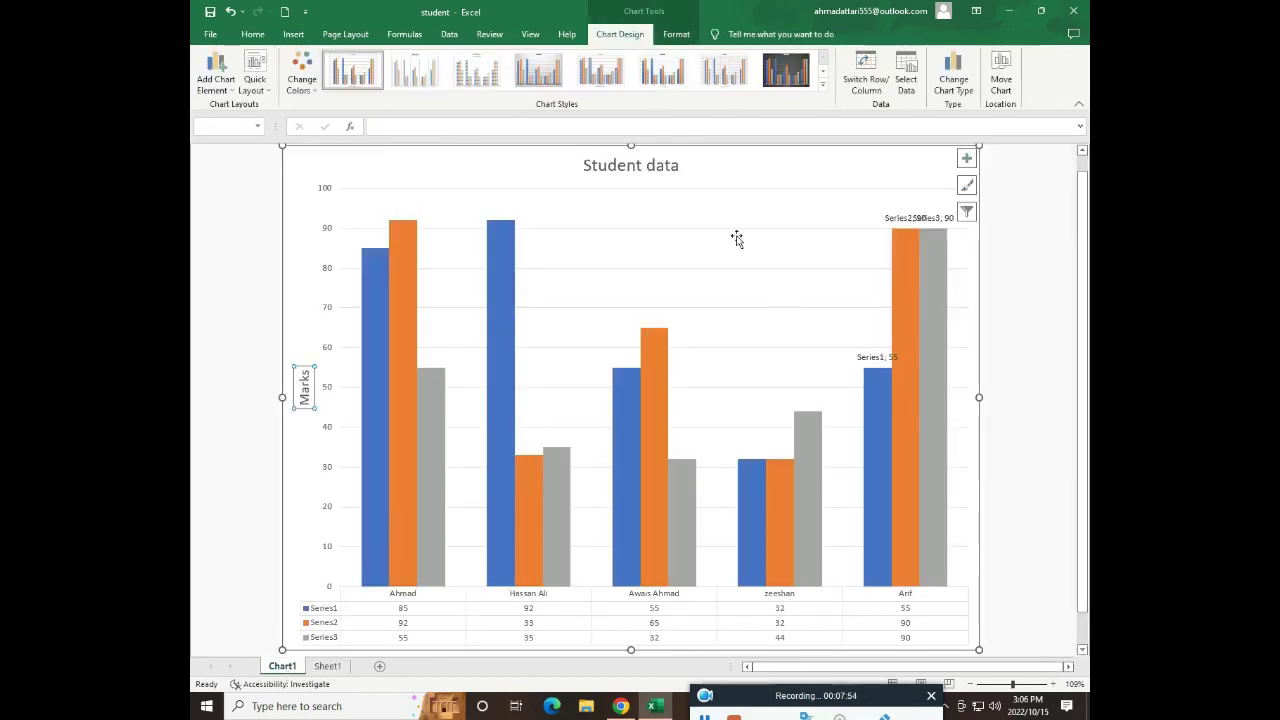
pyautogui.click(1003, 88)
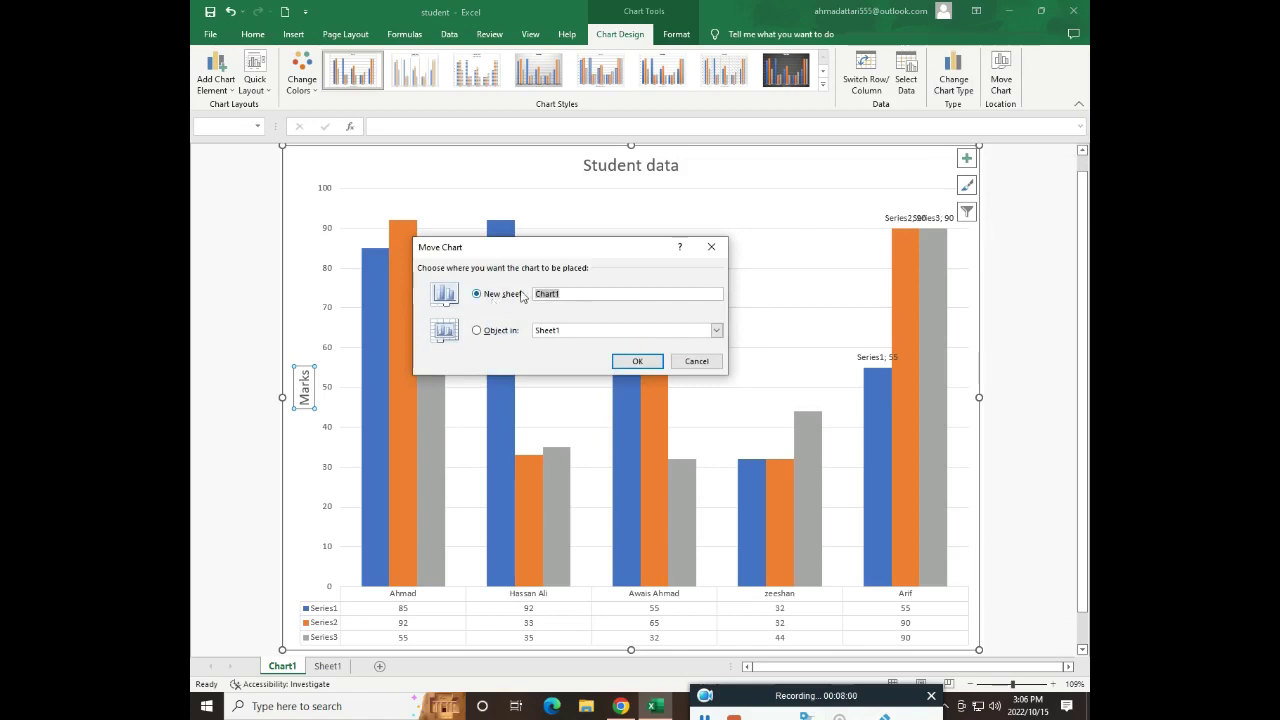
pyautogui.click(477, 331)
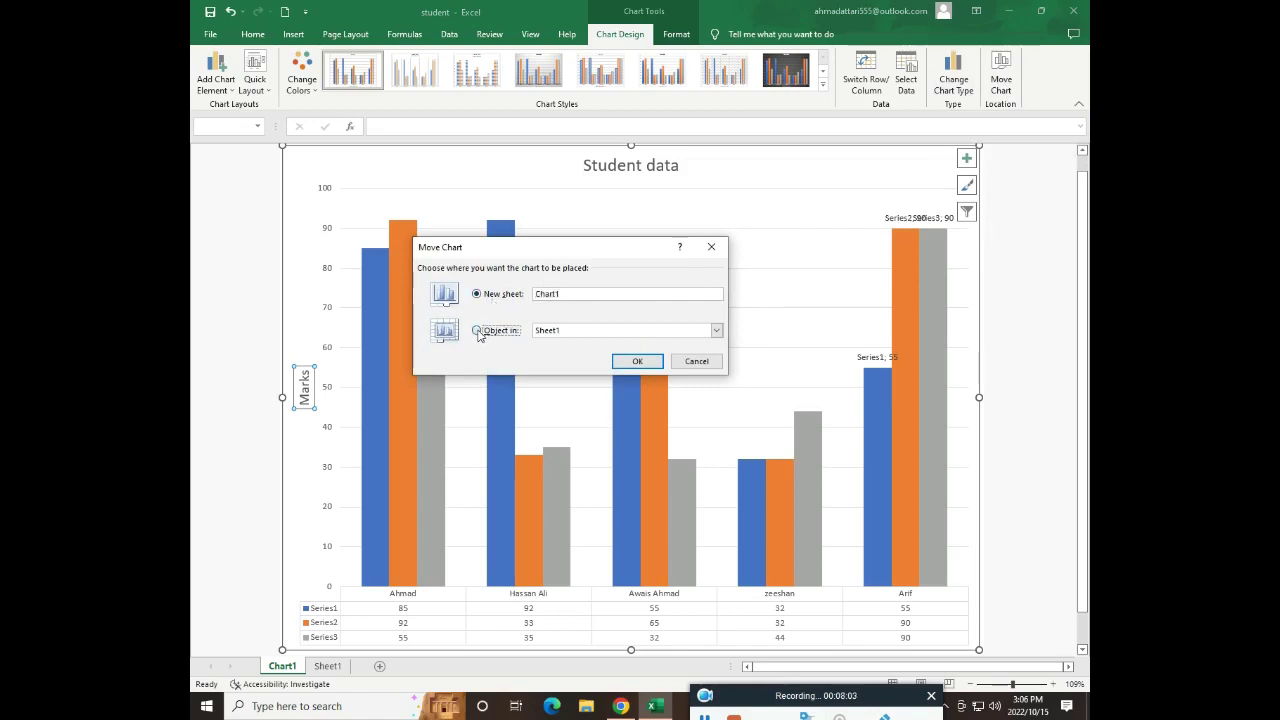
pyautogui.click(630, 360)
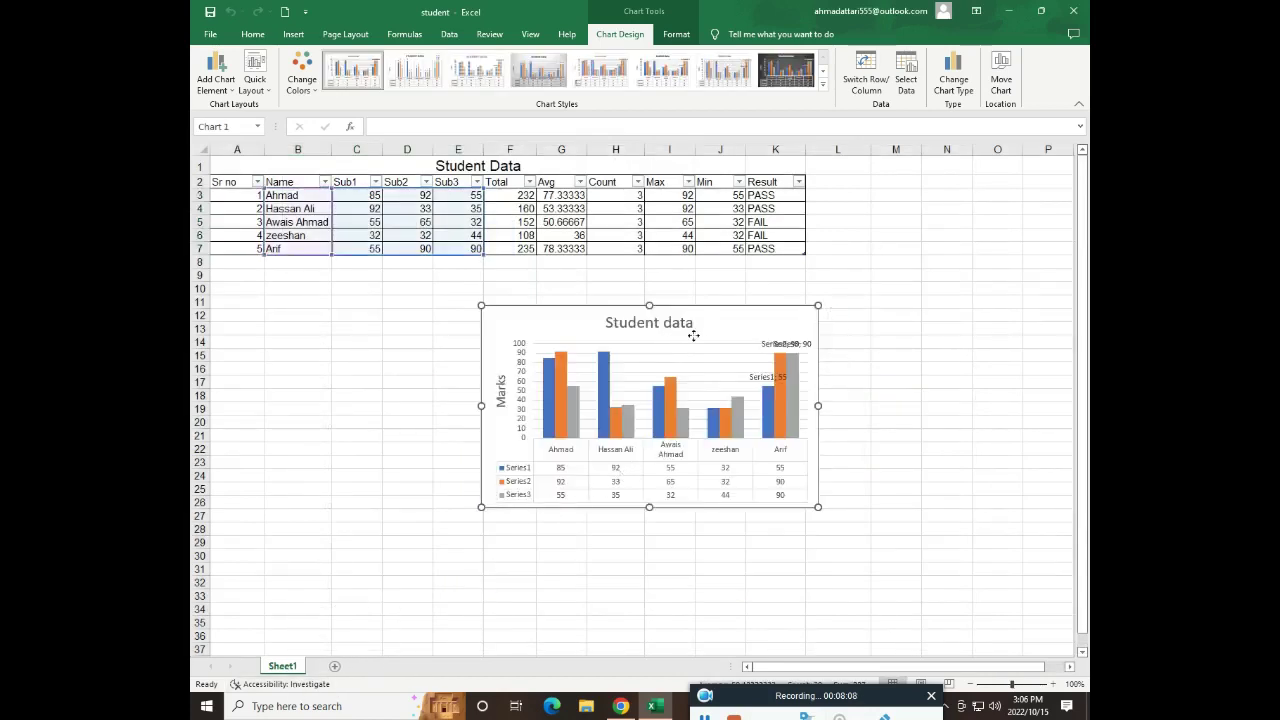
# Drag the embedded chart up so it sits directly below the Student Data table.
pyautogui.moveTo(693, 332)
pyautogui.mouseDown()
pyautogui.moveTo(564, 187)
pyautogui.moveTo(571, 284)
pyautogui.mouseUp()
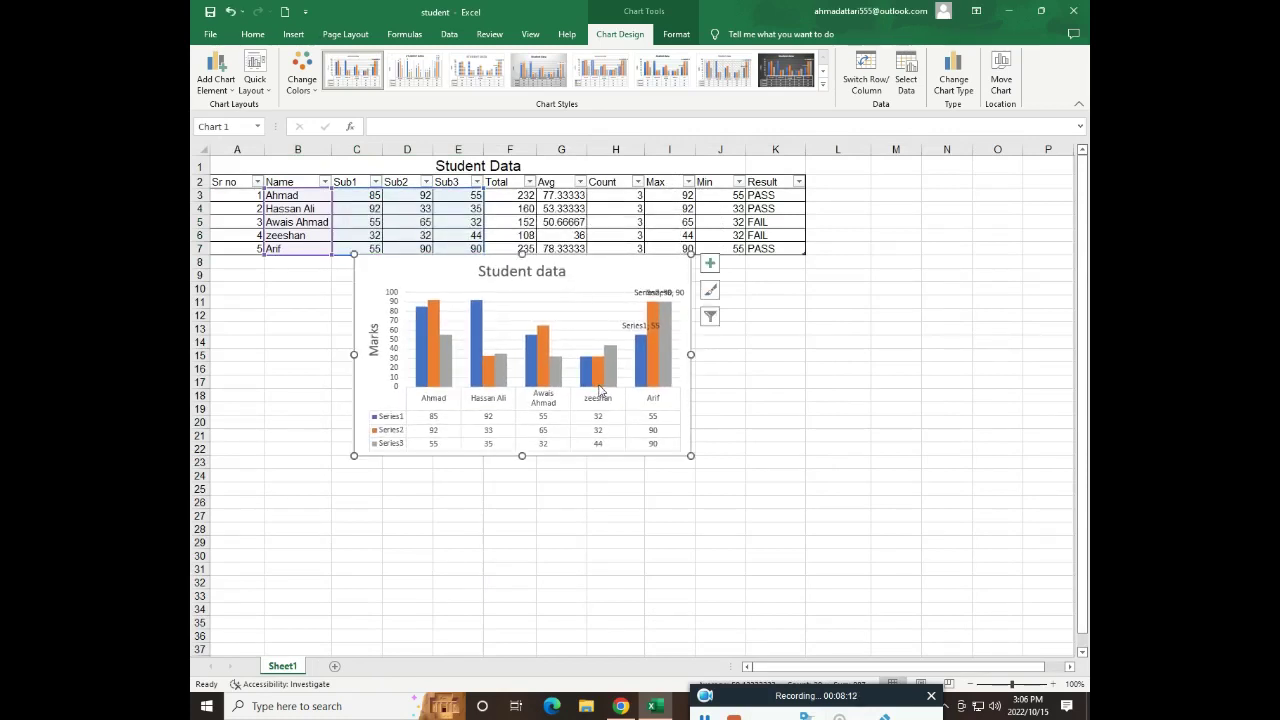
pyautogui.moveTo(538, 408); pyautogui.dragTo(460, 268)
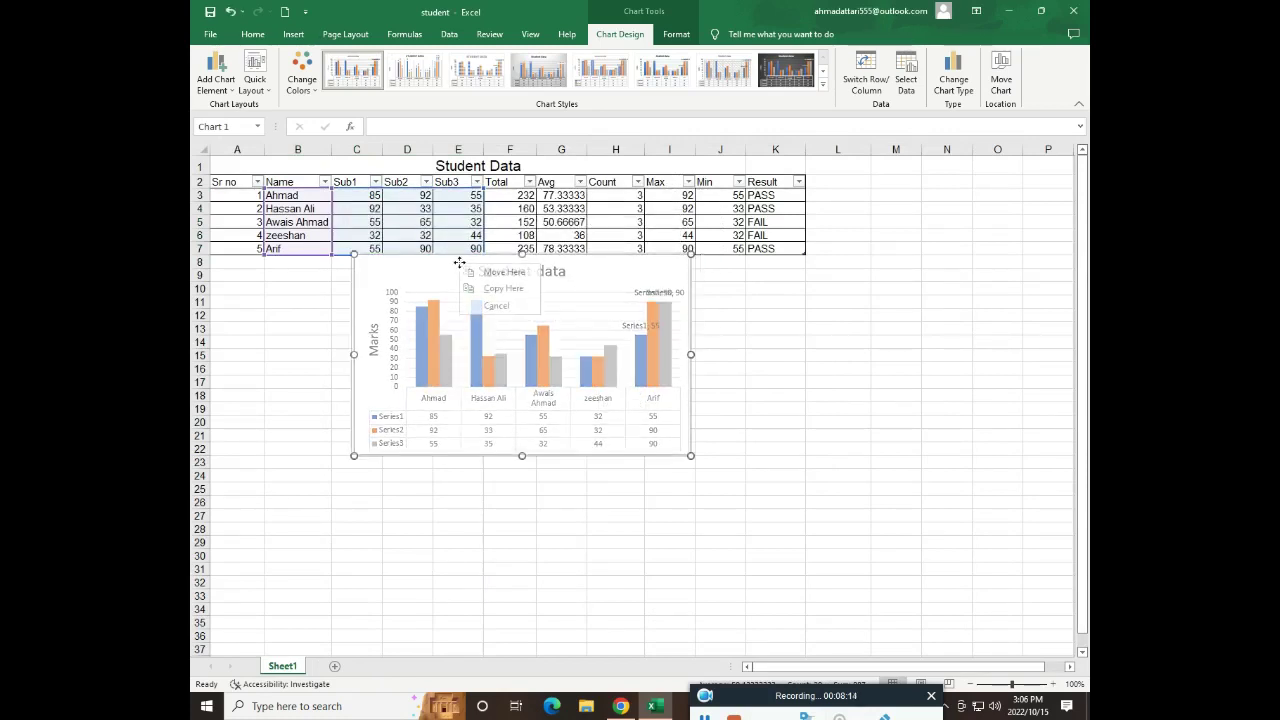
pyautogui.rightClick(416, 276)
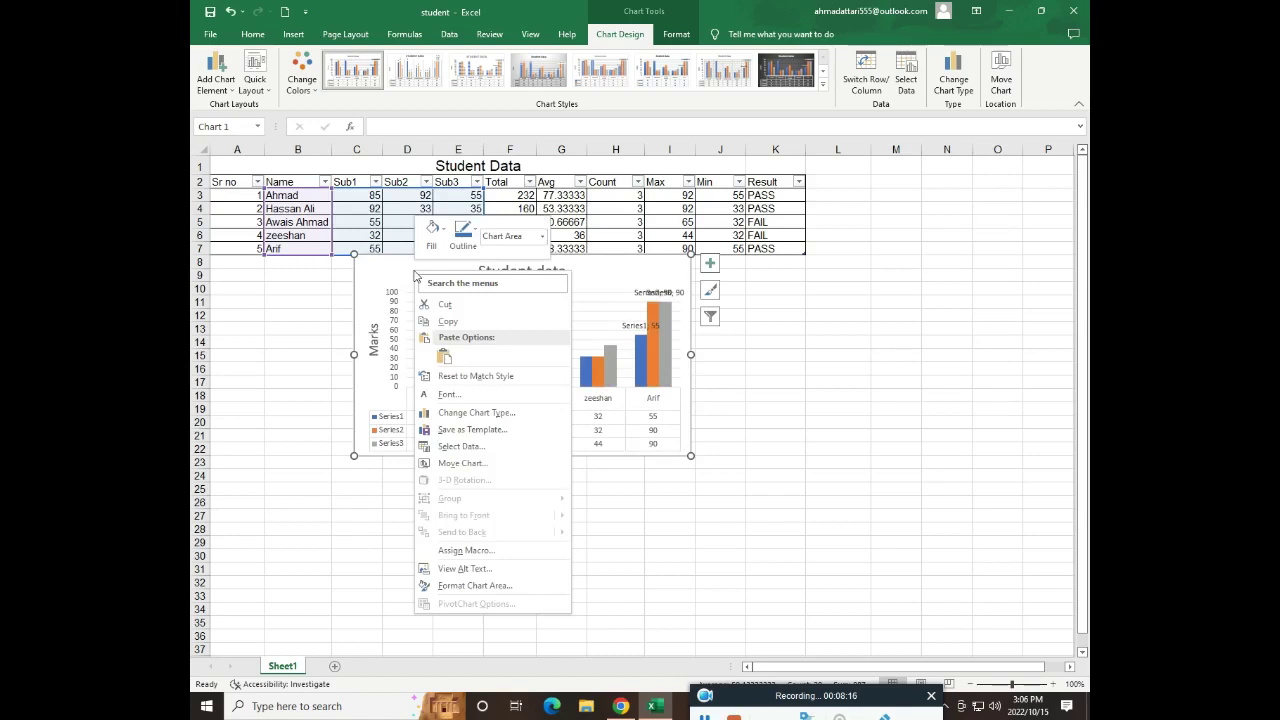
# In Format Chart Area, give the chart a light blue gradient fill after briefly trying parchment texture.
pyautogui.click(487, 591)
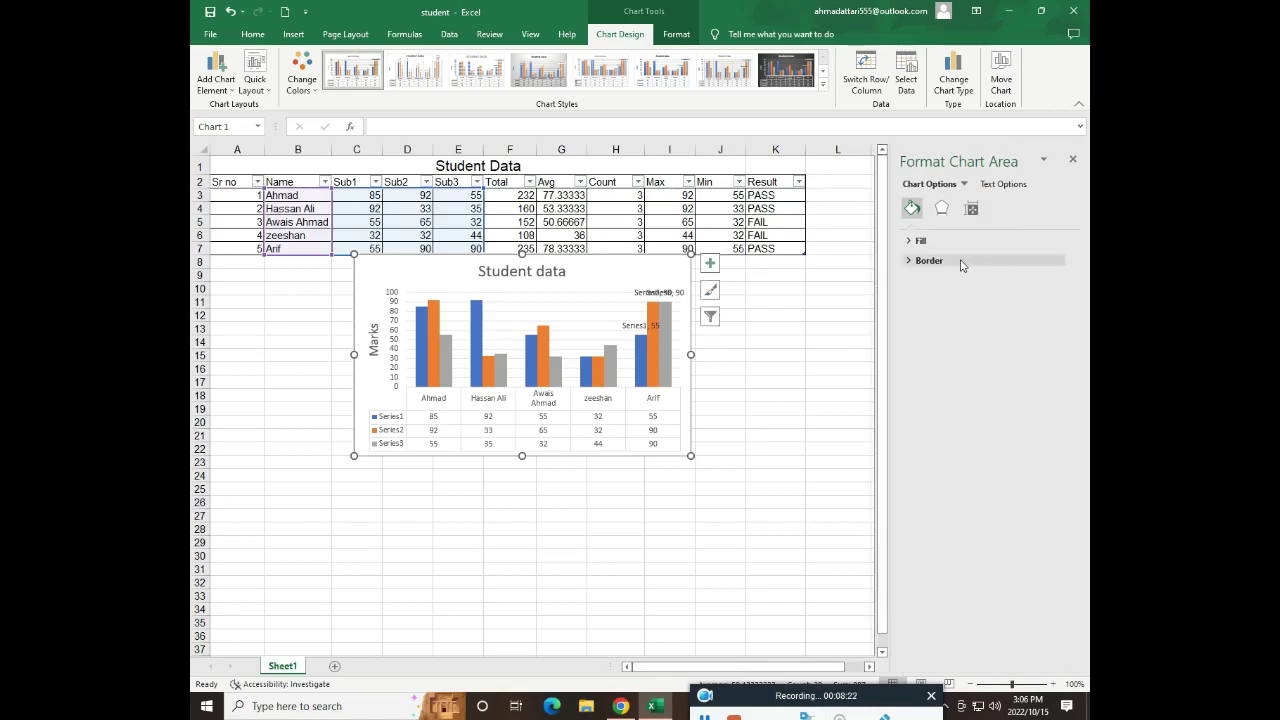
pyautogui.click(921, 241)
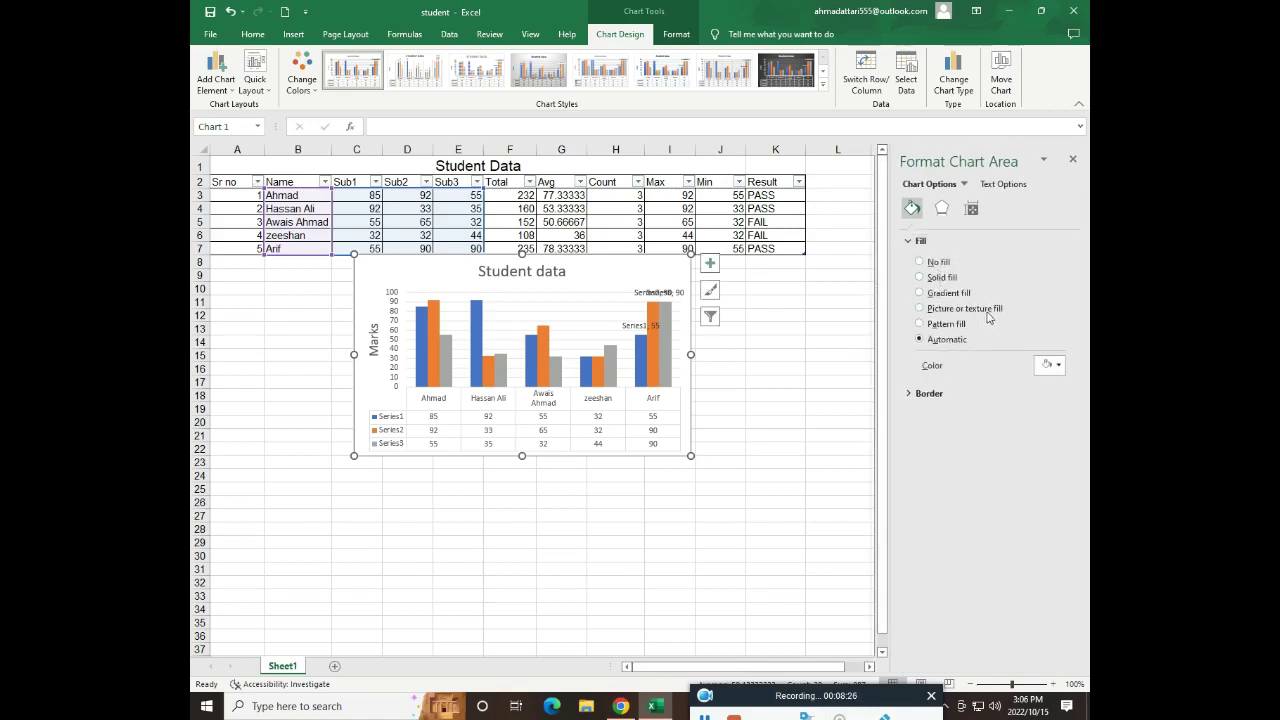
pyautogui.click(920, 309)
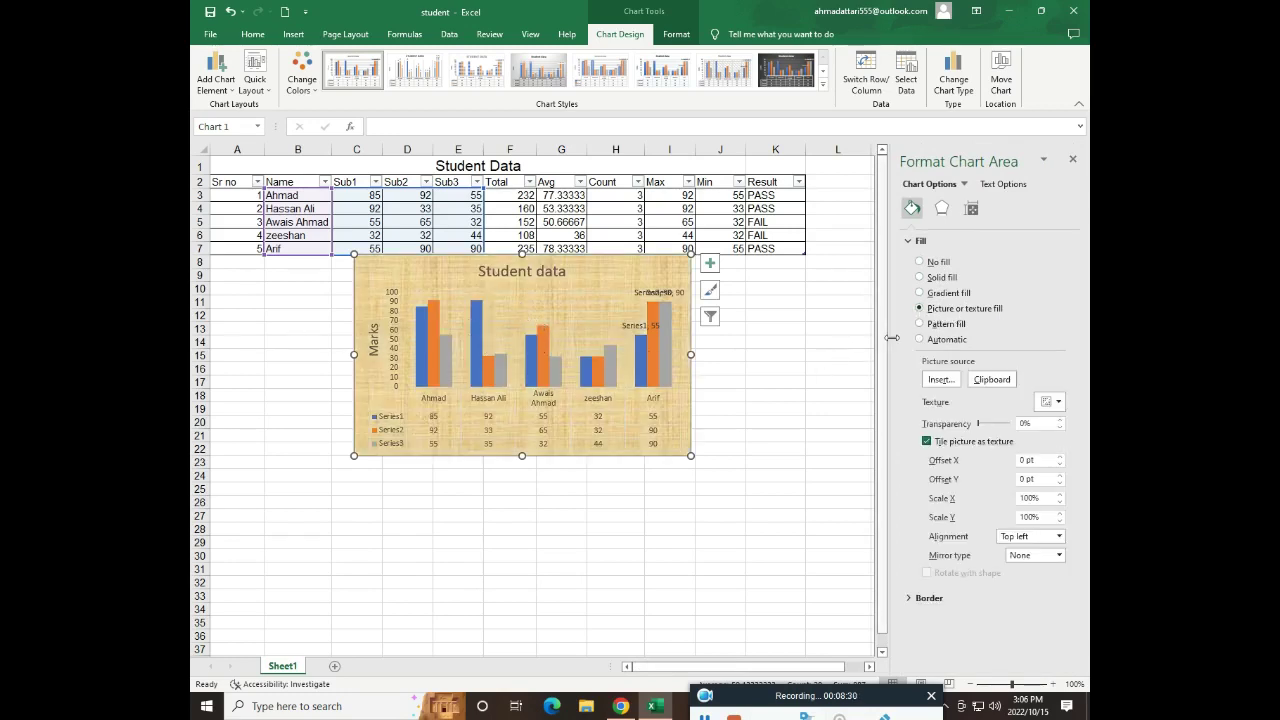
pyautogui.click(919, 293)
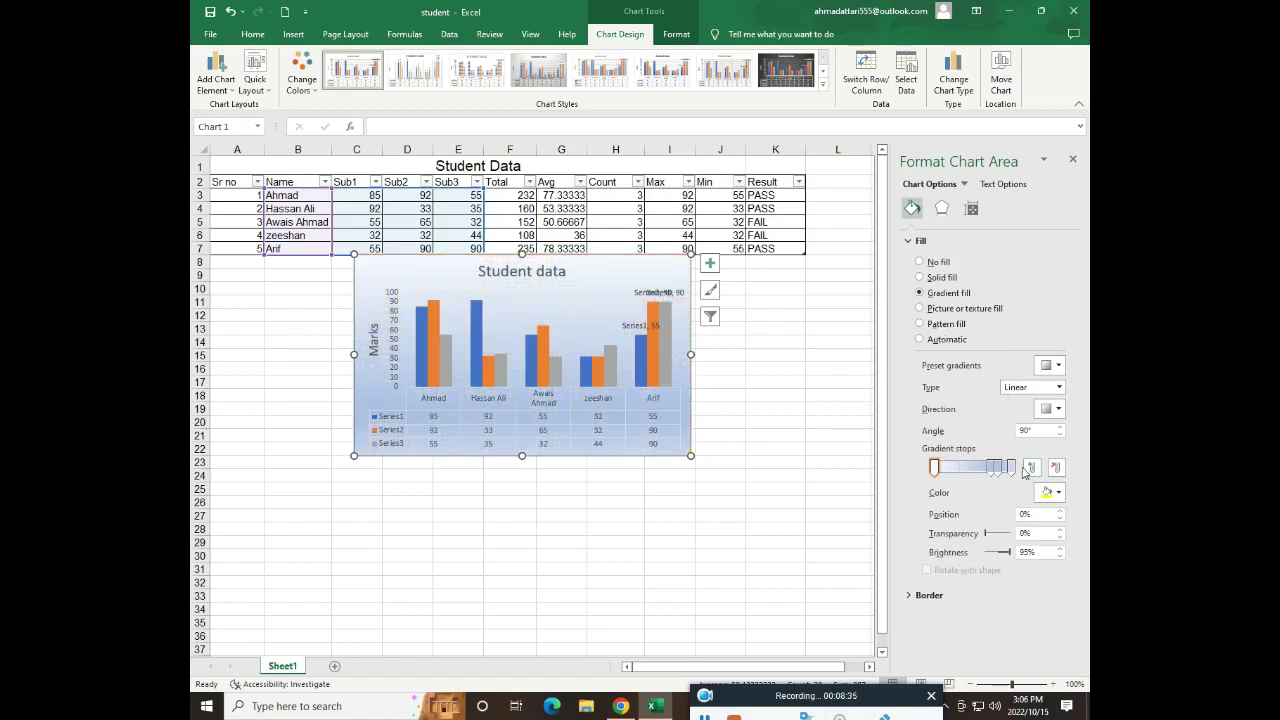
# After trying solid, several pattern and automatic fills, set the chart background to parchment texture.
pyautogui.click(920, 278)
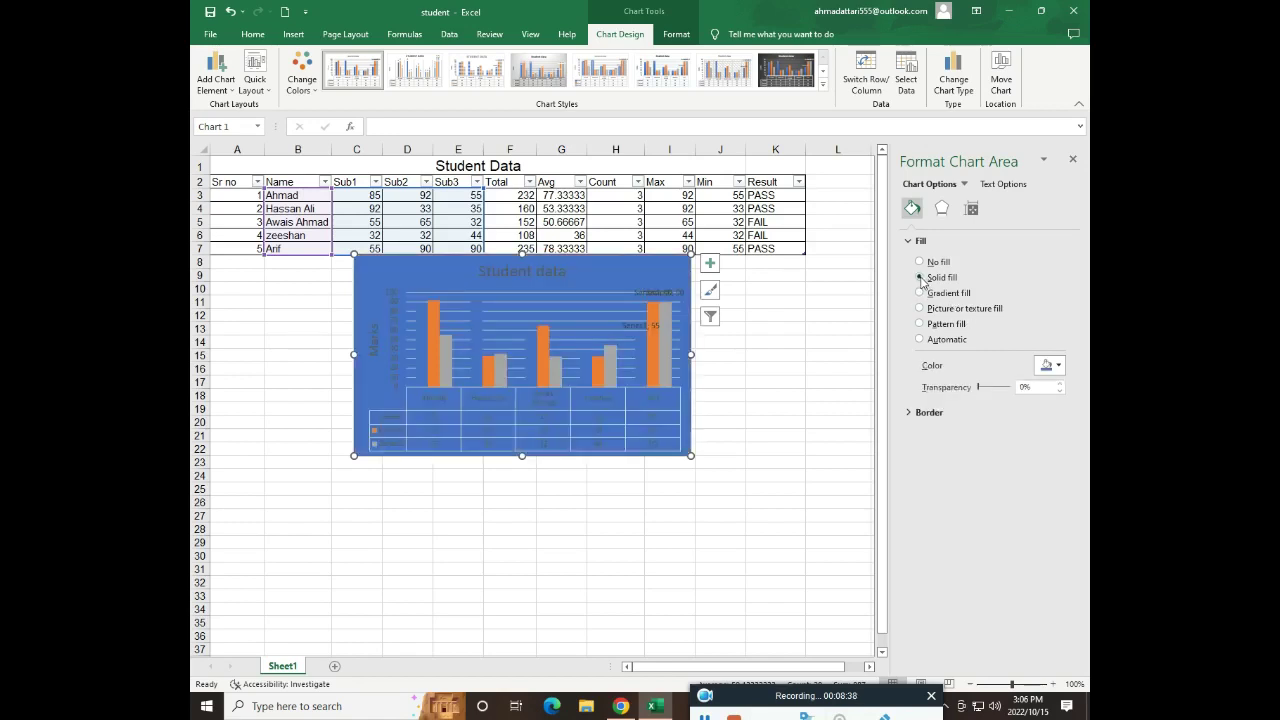
pyautogui.click(920, 324)
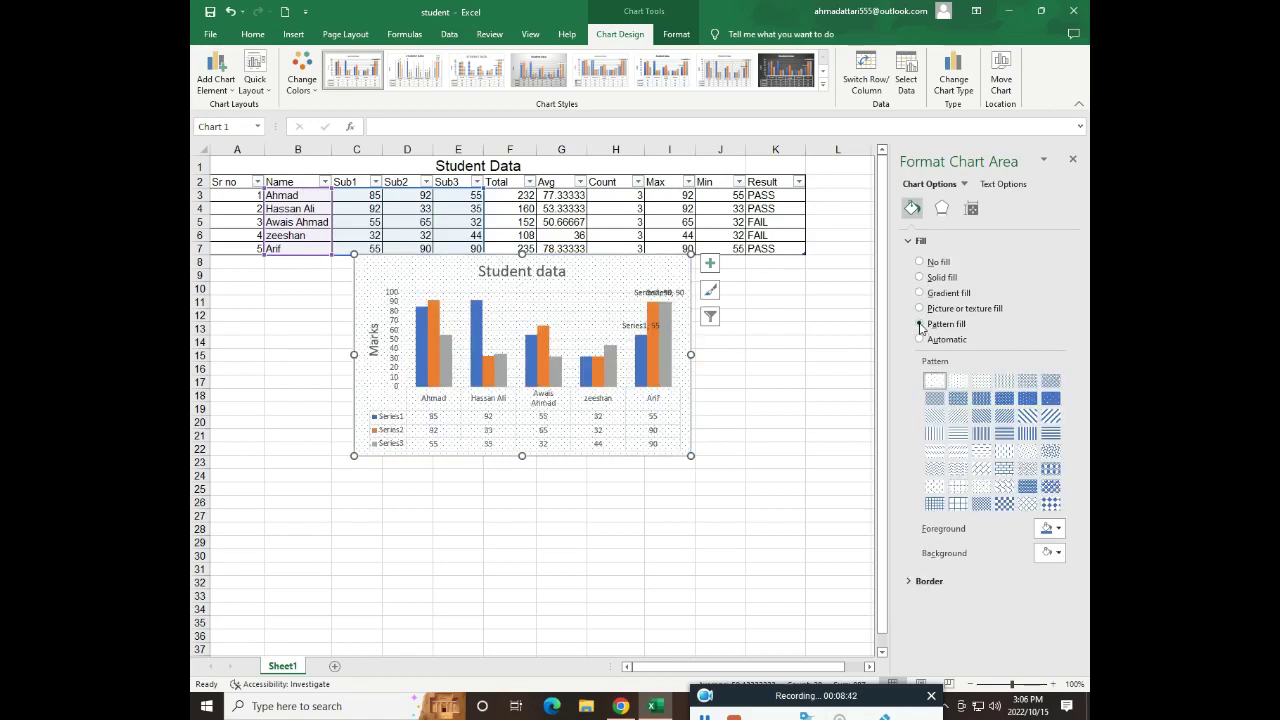
pyautogui.click(1050, 399)
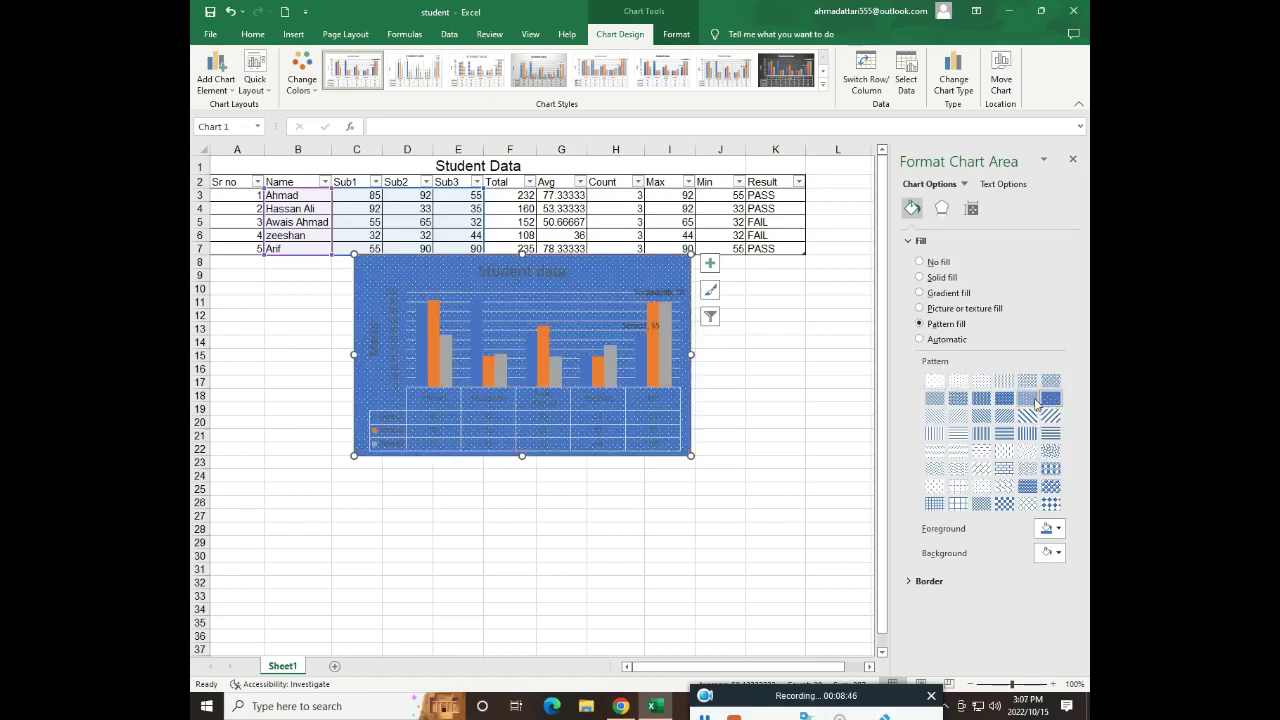
pyautogui.click(1006, 396)
pyautogui.click(1003, 383)
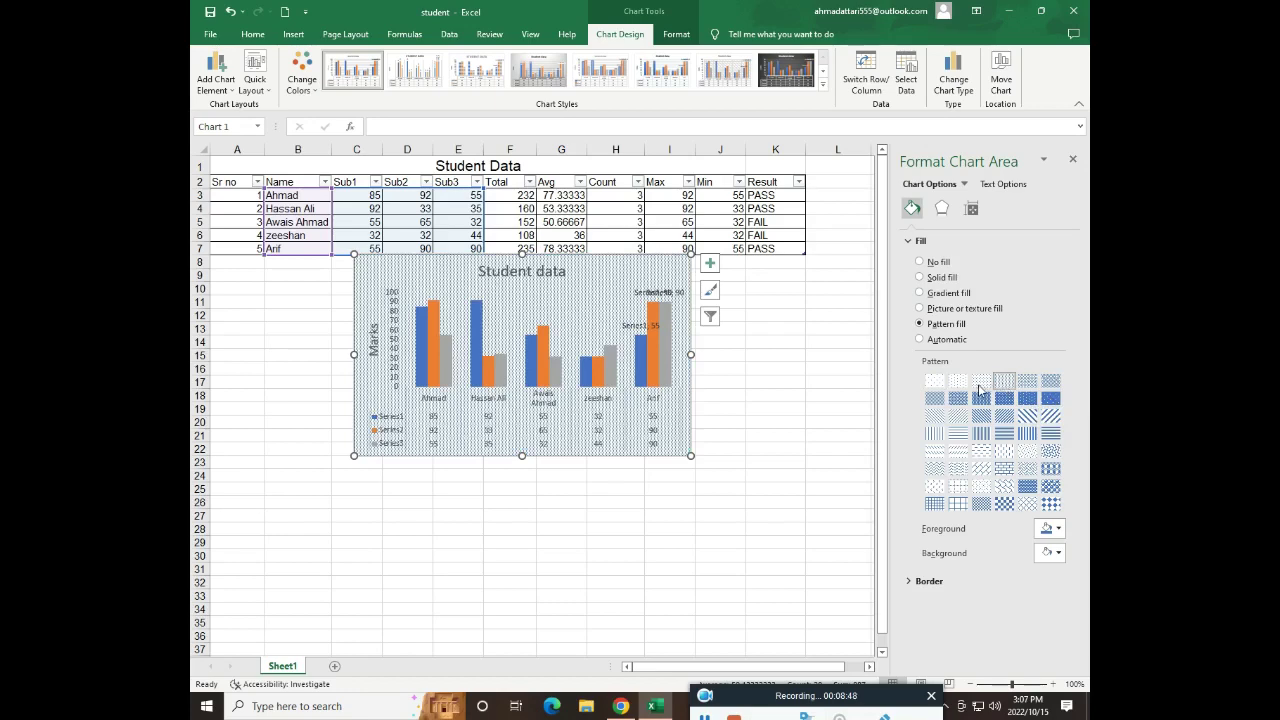
pyautogui.click(982, 382)
pyautogui.click(957, 398)
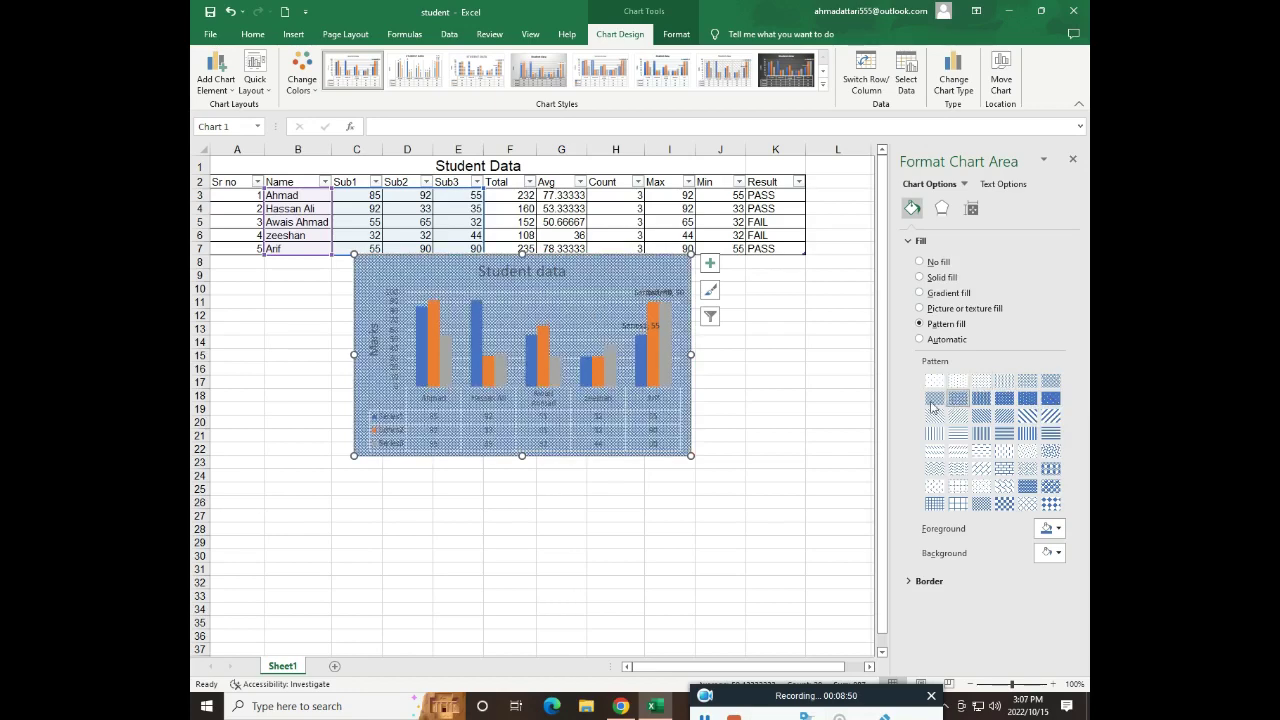
pyautogui.click(934, 398)
pyautogui.click(936, 432)
pyautogui.click(958, 434)
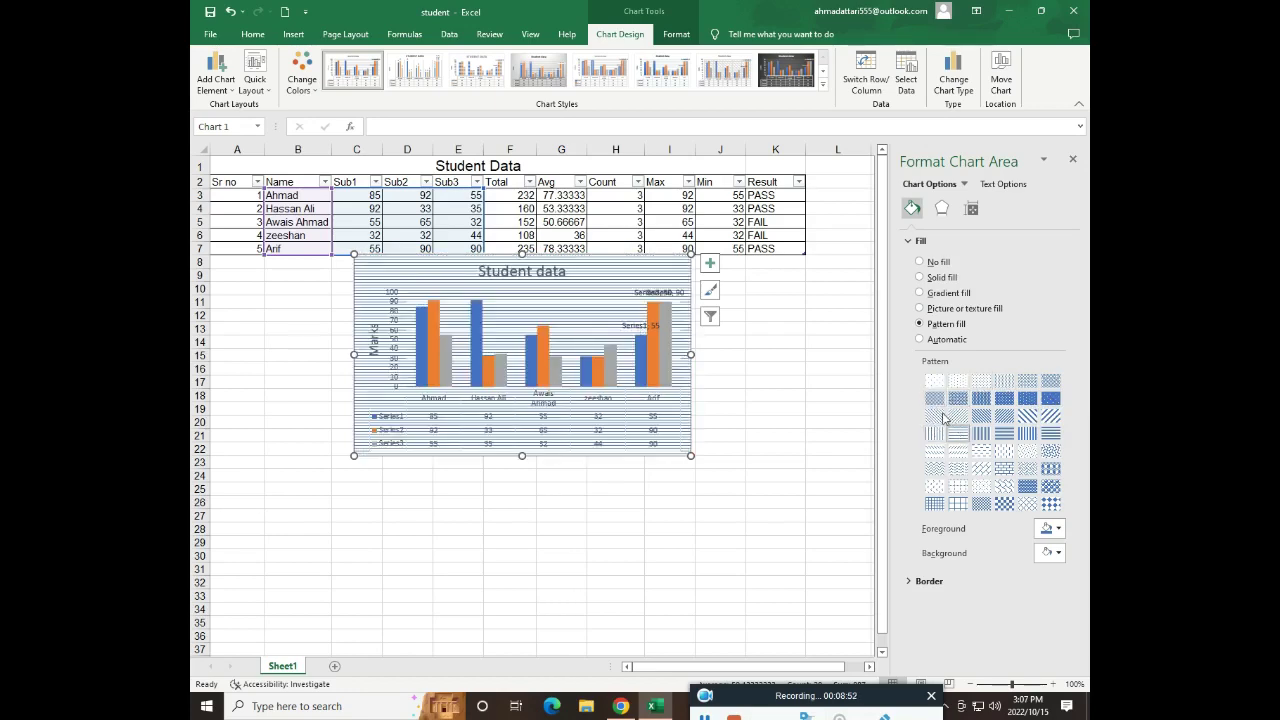
pyautogui.click(920, 339)
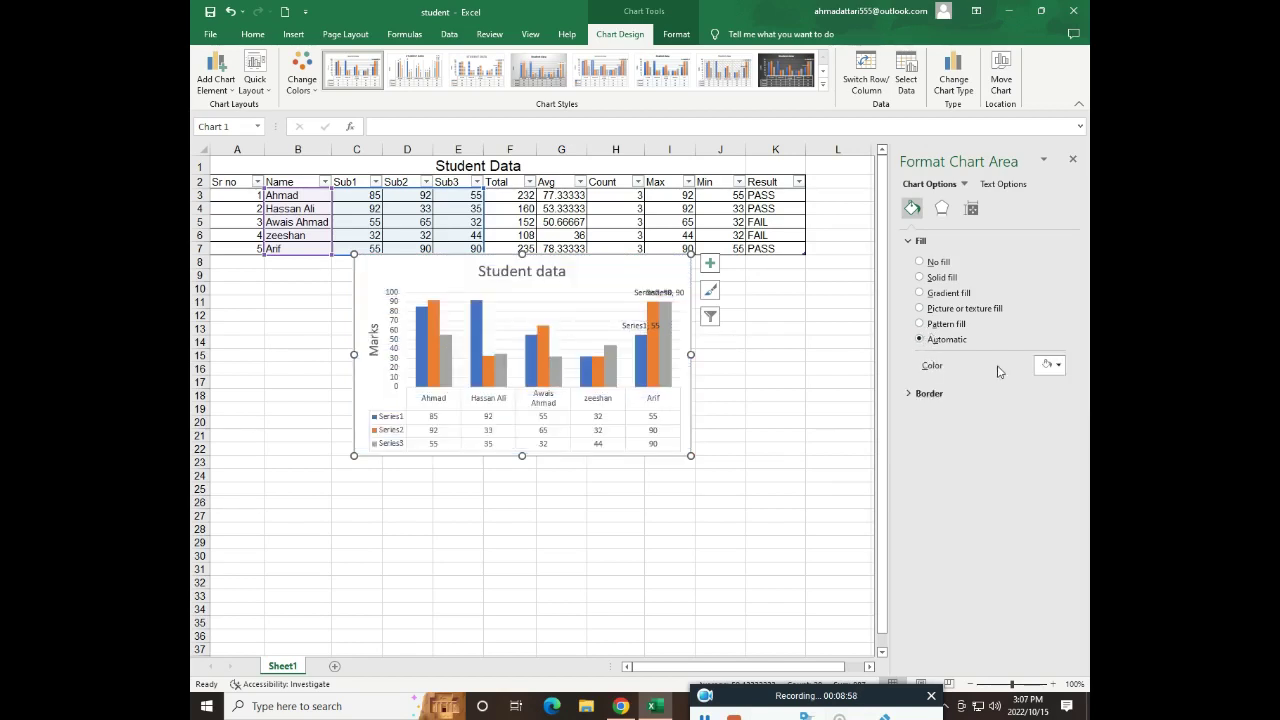
pyautogui.click(920, 309)
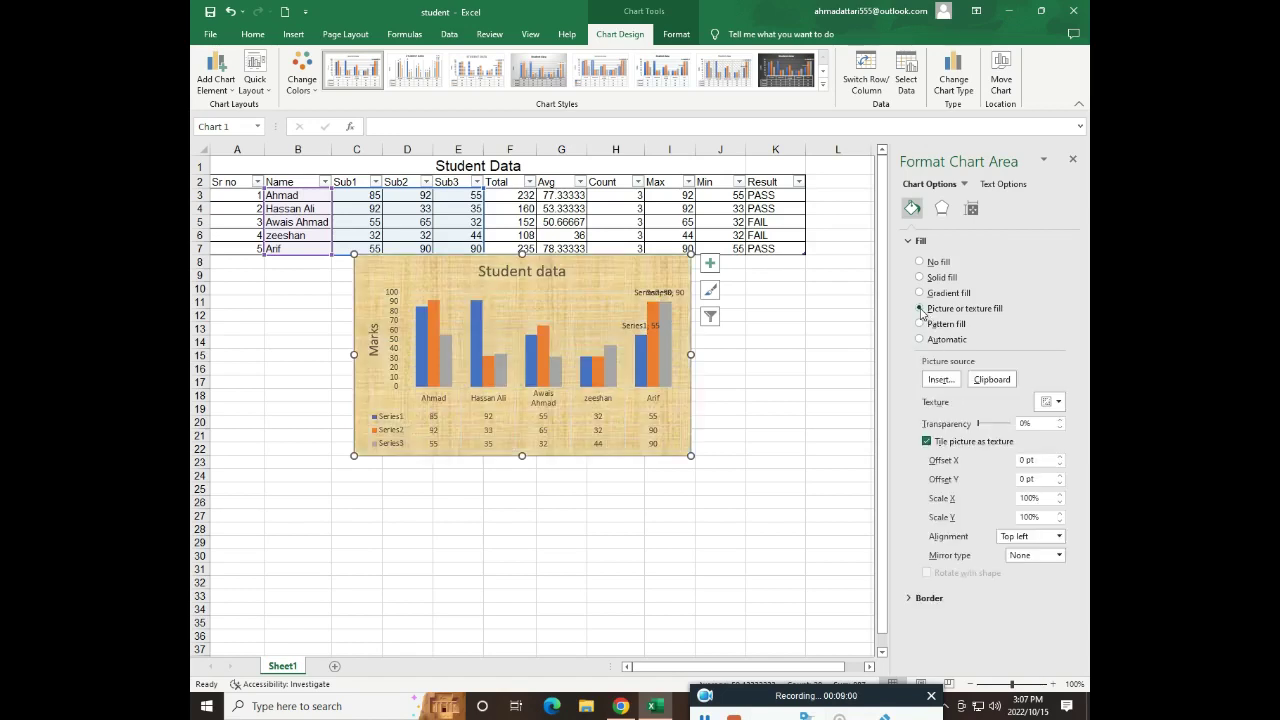
pyautogui.click(948, 384)
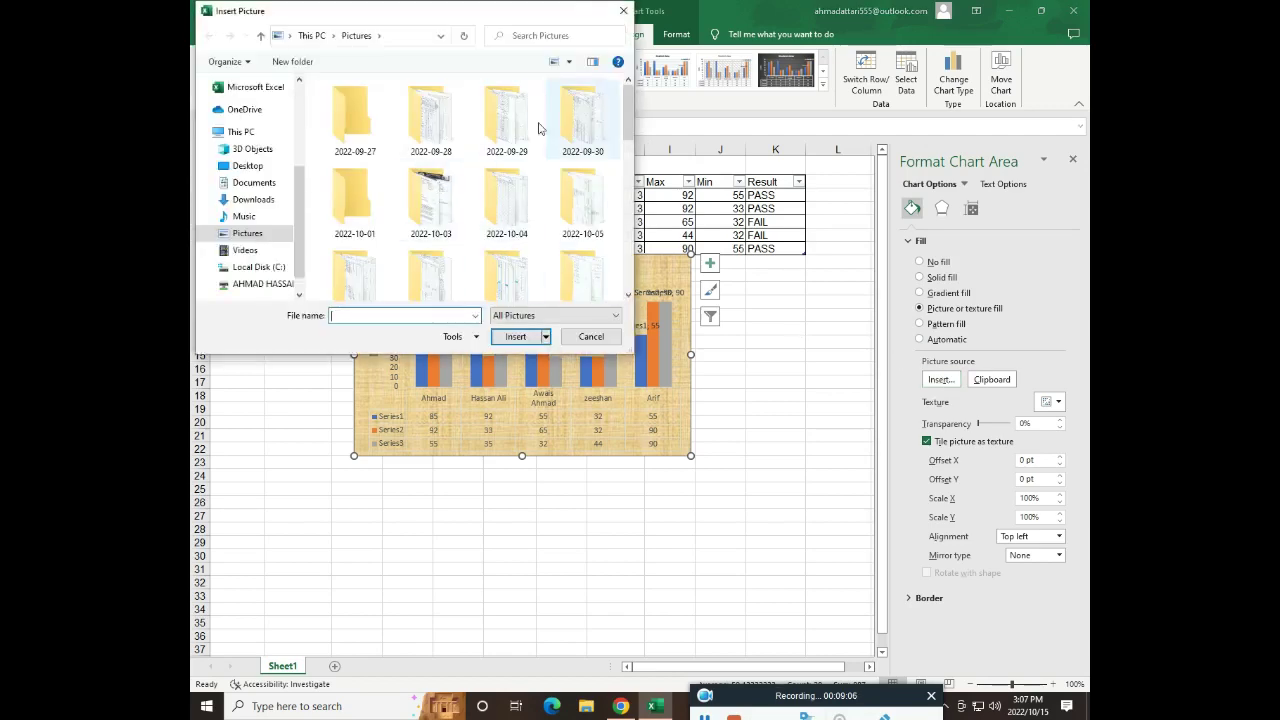
pyautogui.scroll(-3, 575, 200)
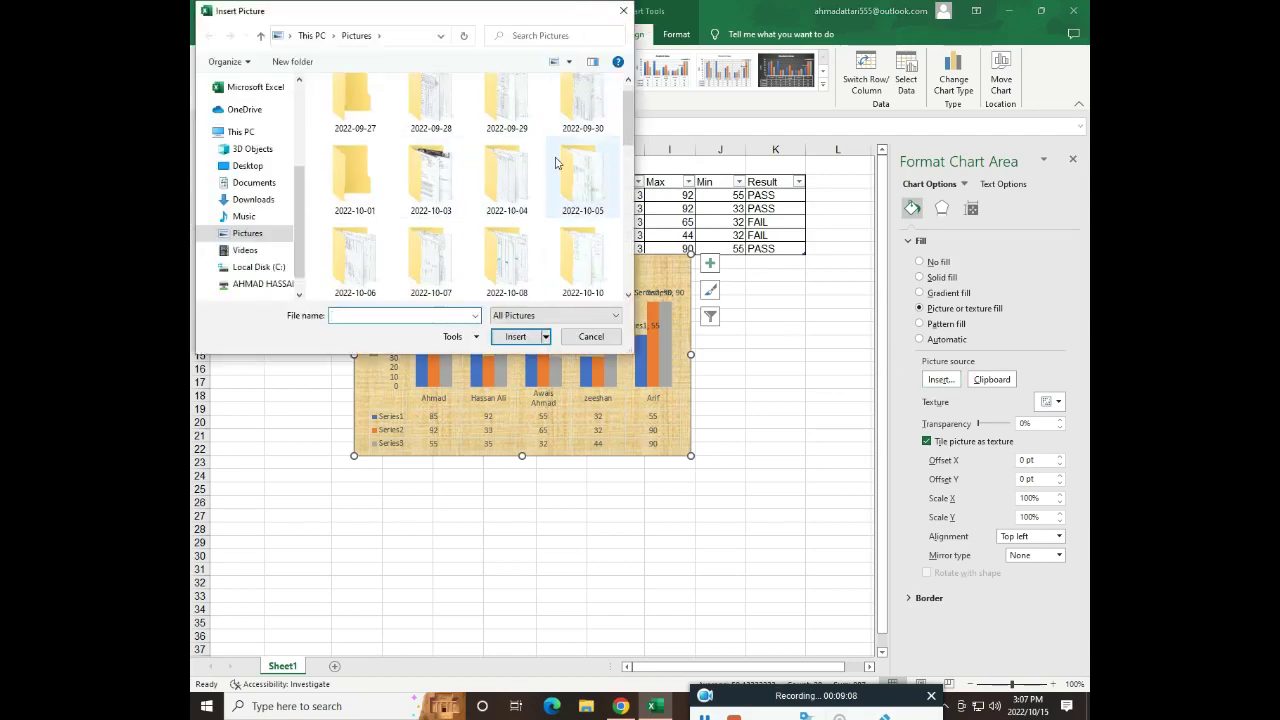
pyautogui.doubleClick(528, 268)
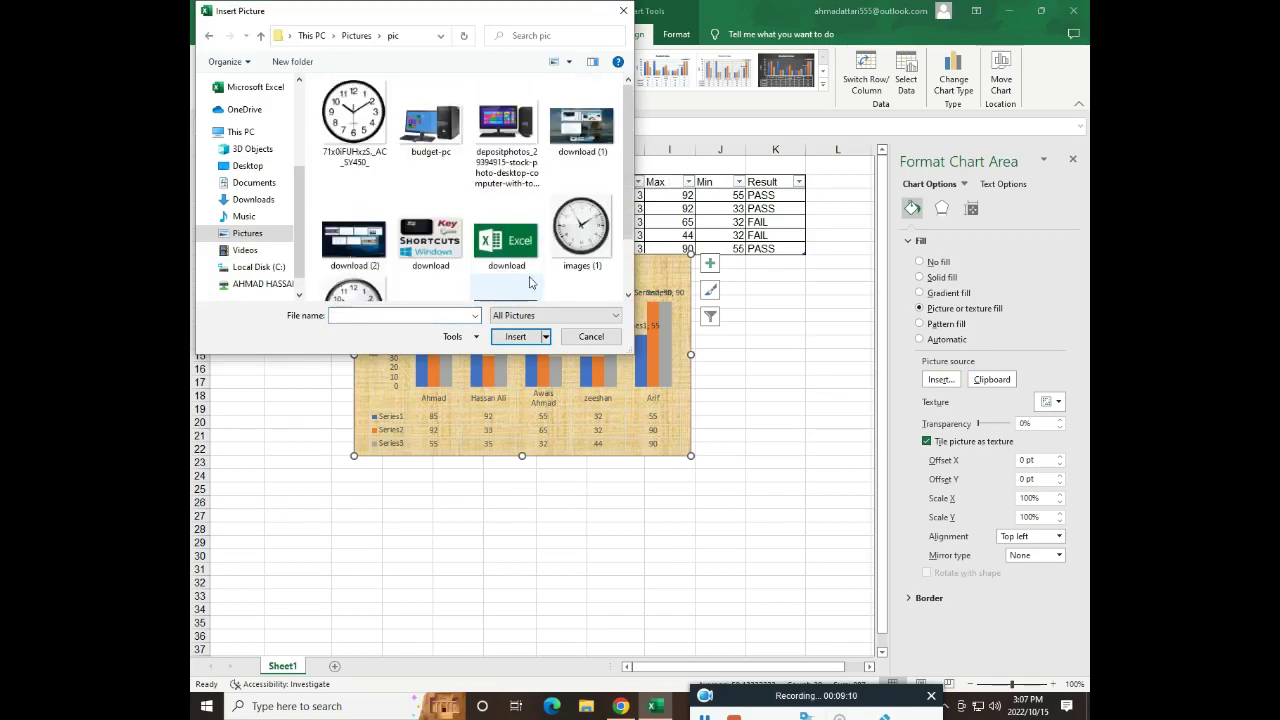
pyautogui.click(525, 265)
pyautogui.click(516, 337)
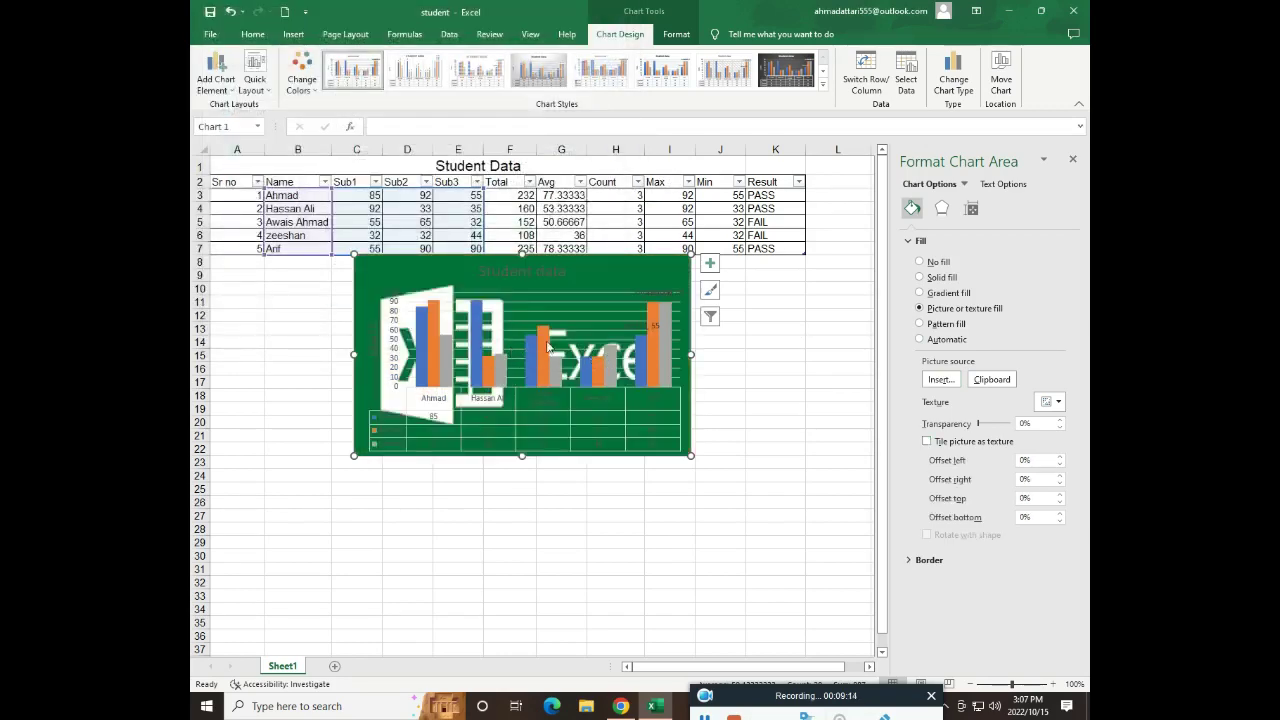
pyautogui.hotkey('ctrl', 'z')
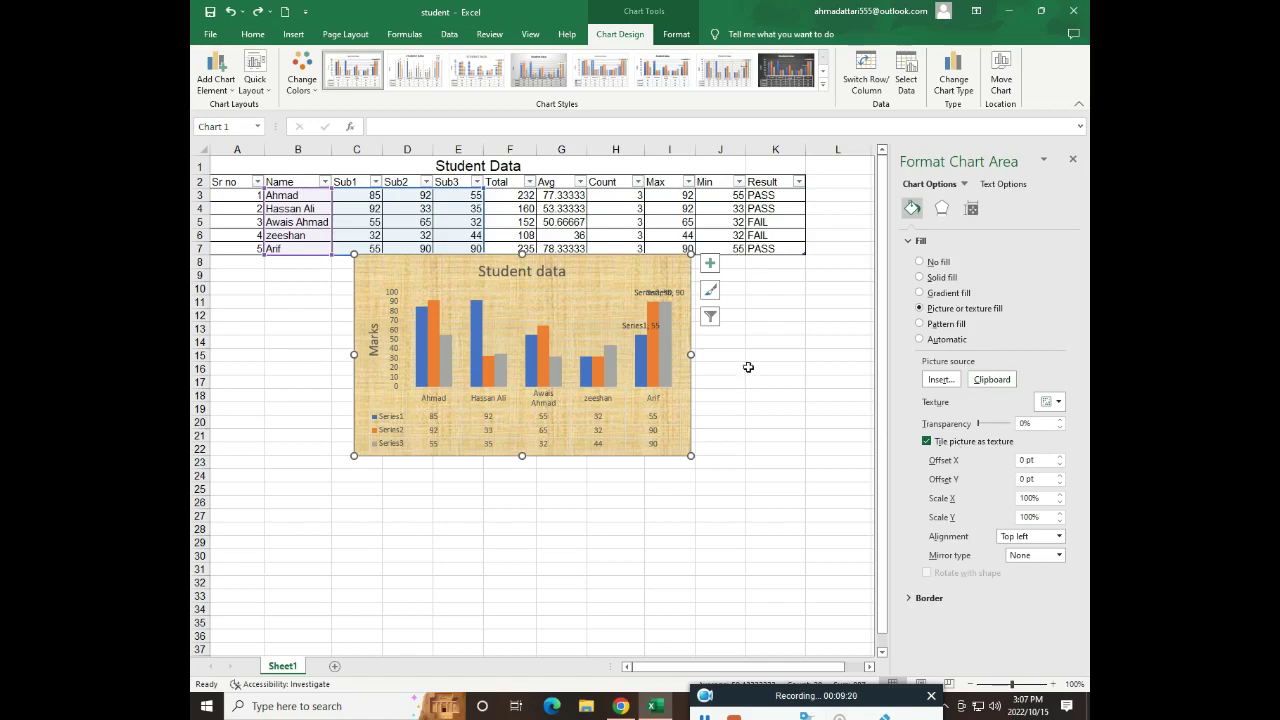
# Reapply the parchment texture at 74% transparency and drag the Series1 55 data label upward.
pyautogui.click(920, 294)
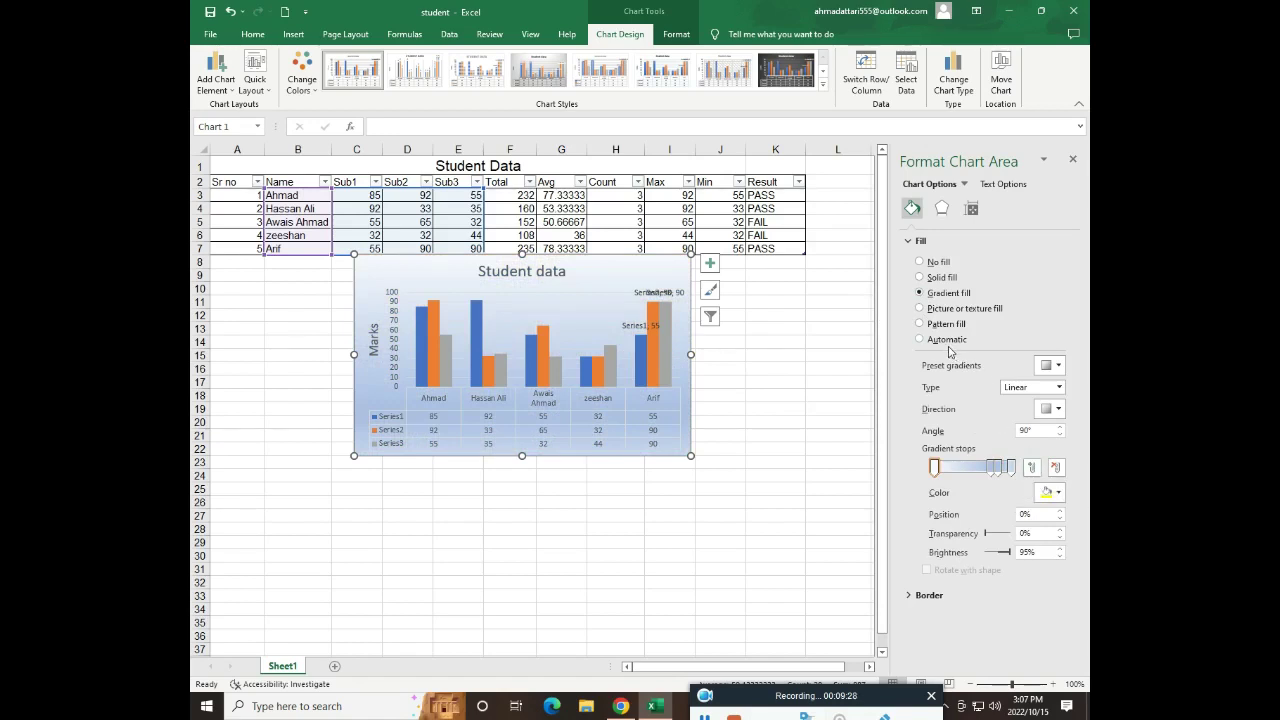
pyautogui.click(931, 341)
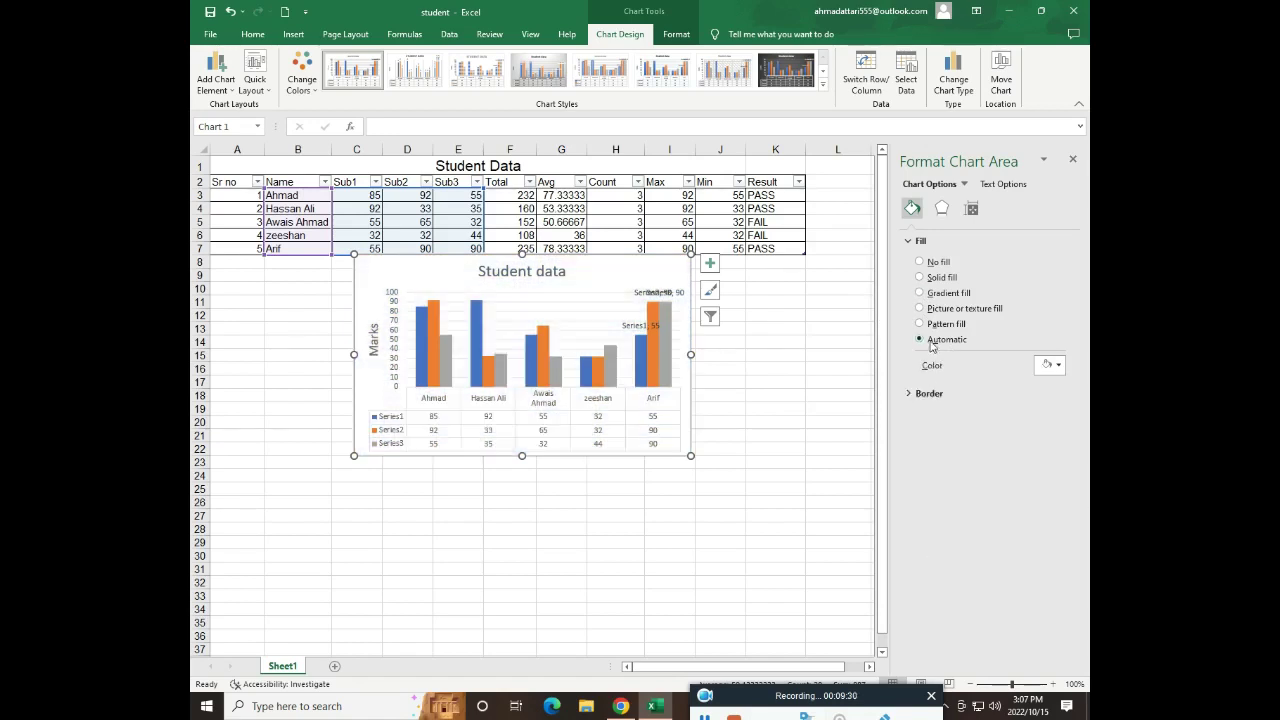
pyautogui.click(930, 325)
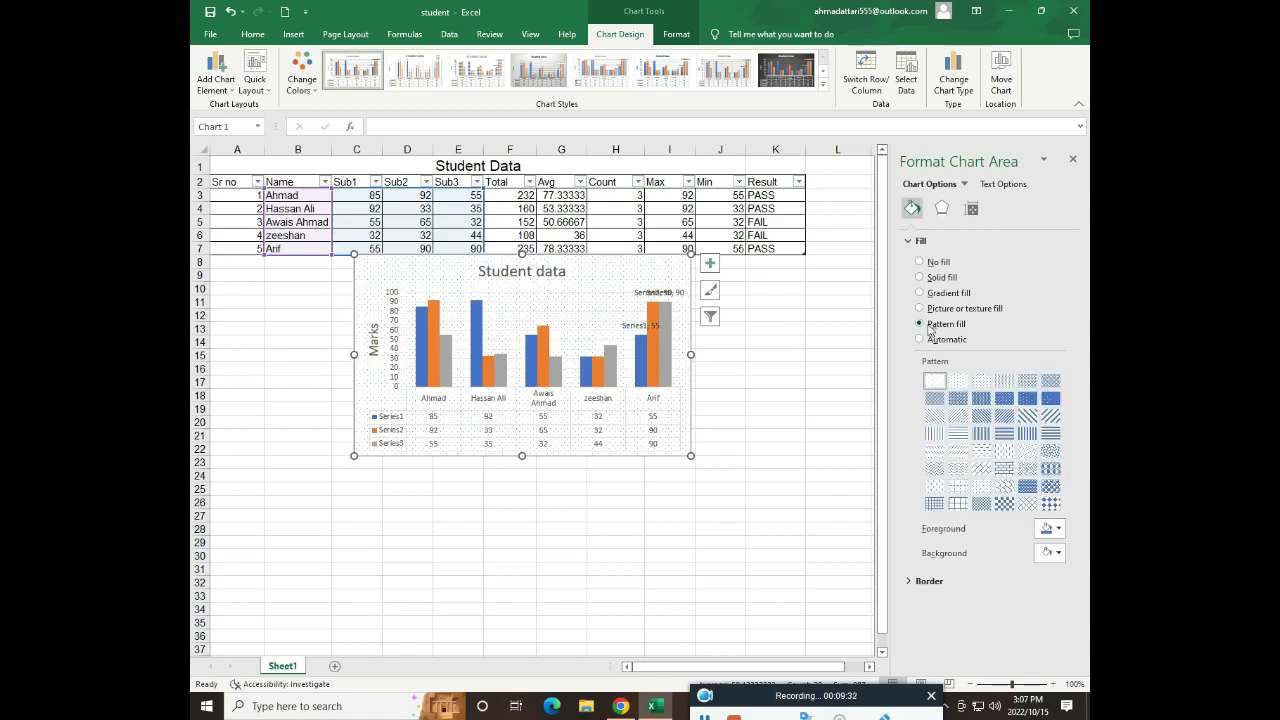
pyautogui.click(931, 309)
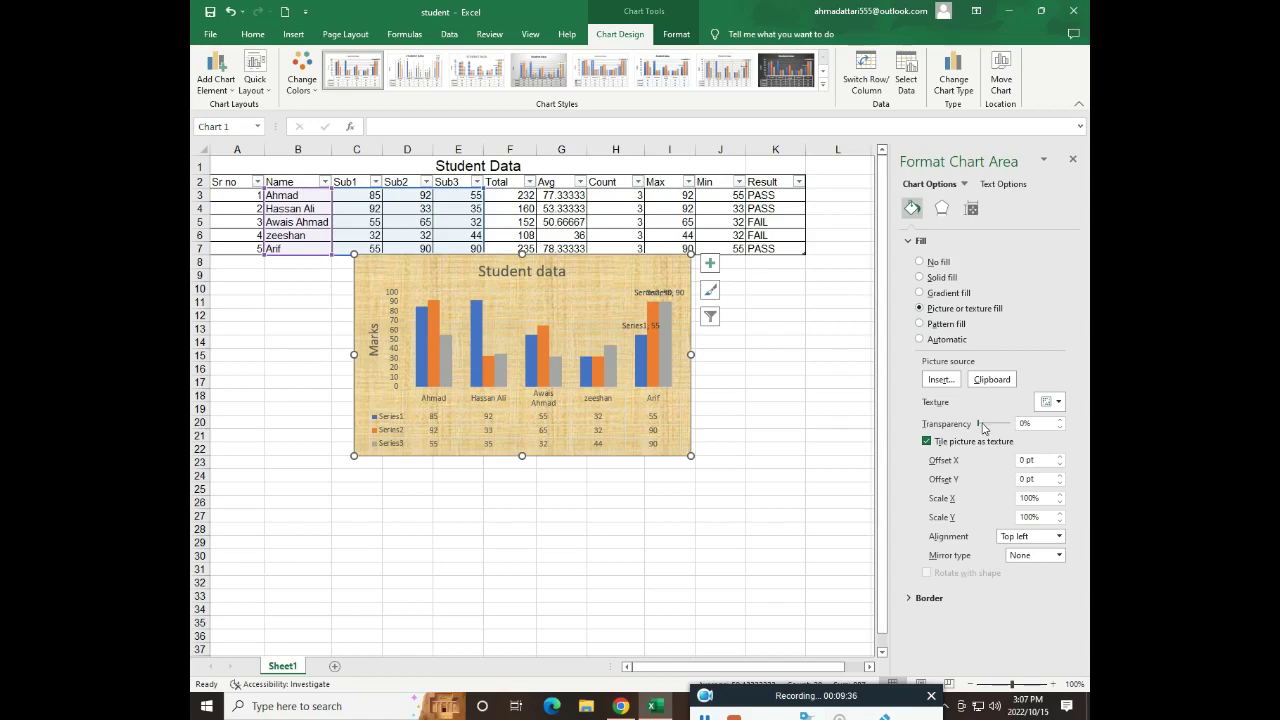
pyautogui.moveTo(985, 427); pyautogui.dragTo(1004, 428)
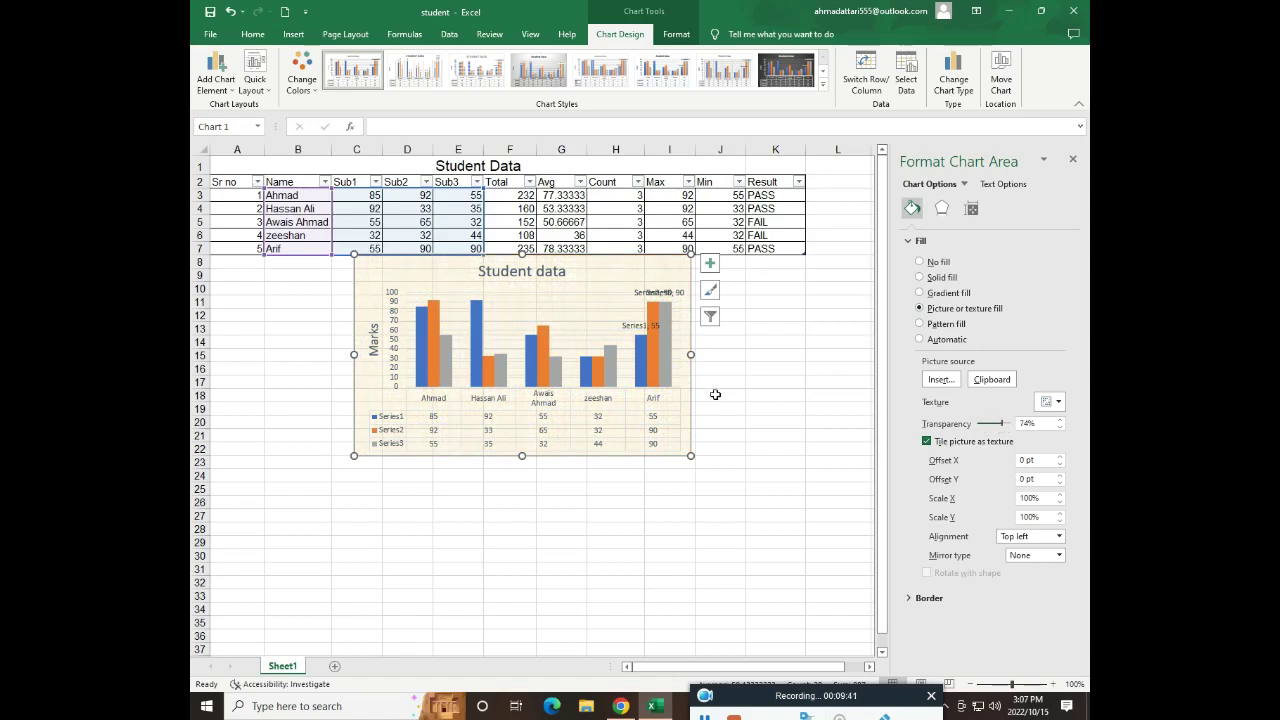
pyautogui.click(648, 322)
pyautogui.moveTo(648, 322); pyautogui.dragTo(622, 275)
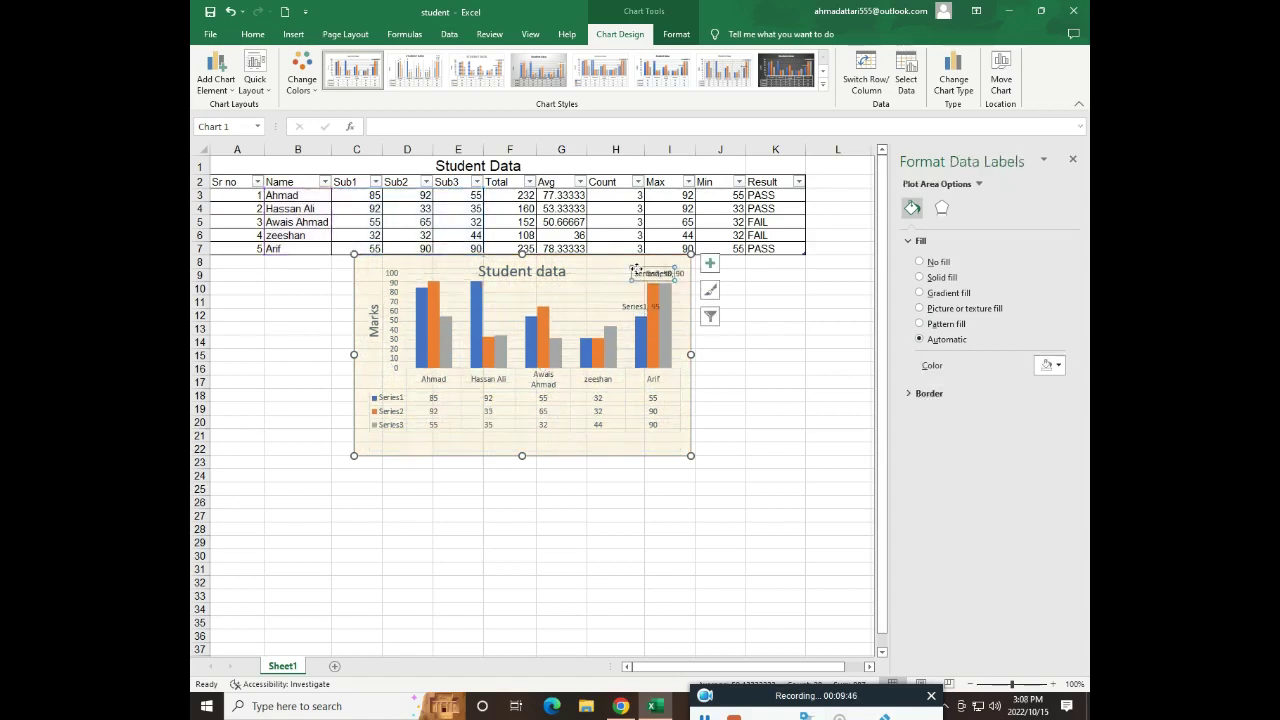
# Nudge the chart slightly left beneath the Student Data table, cancelling an accidental move over it.
pyautogui.click(620, 339)
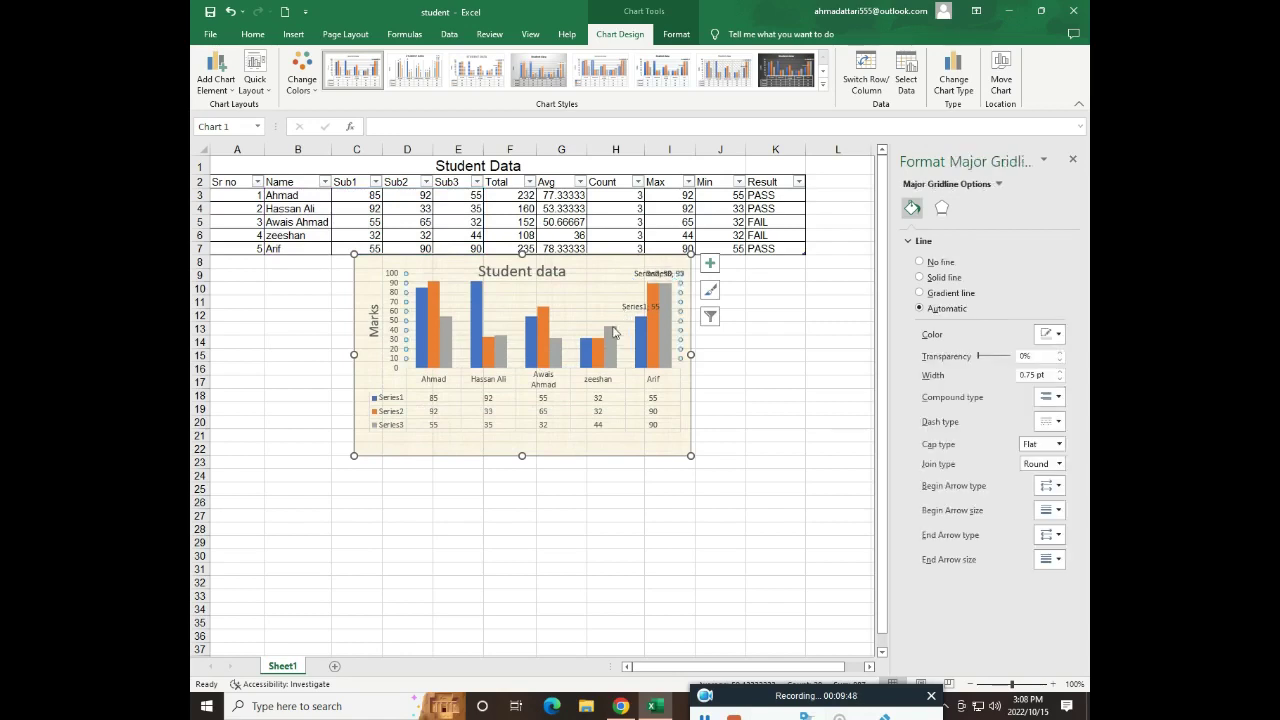
pyautogui.click(613, 338)
pyautogui.click(613, 290)
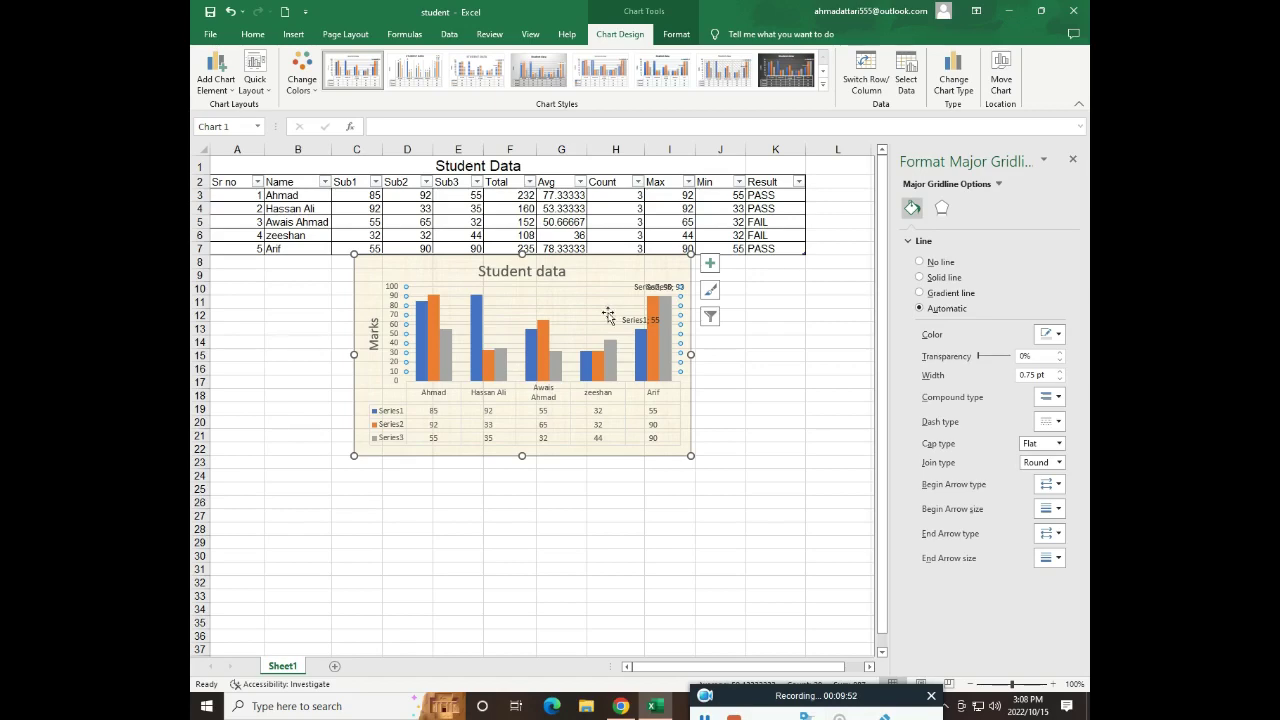
pyautogui.moveTo(626, 257)
pyautogui.mouseDown()
pyautogui.moveTo(612, 257)
pyautogui.moveTo(587, 167)
pyautogui.mouseUp()
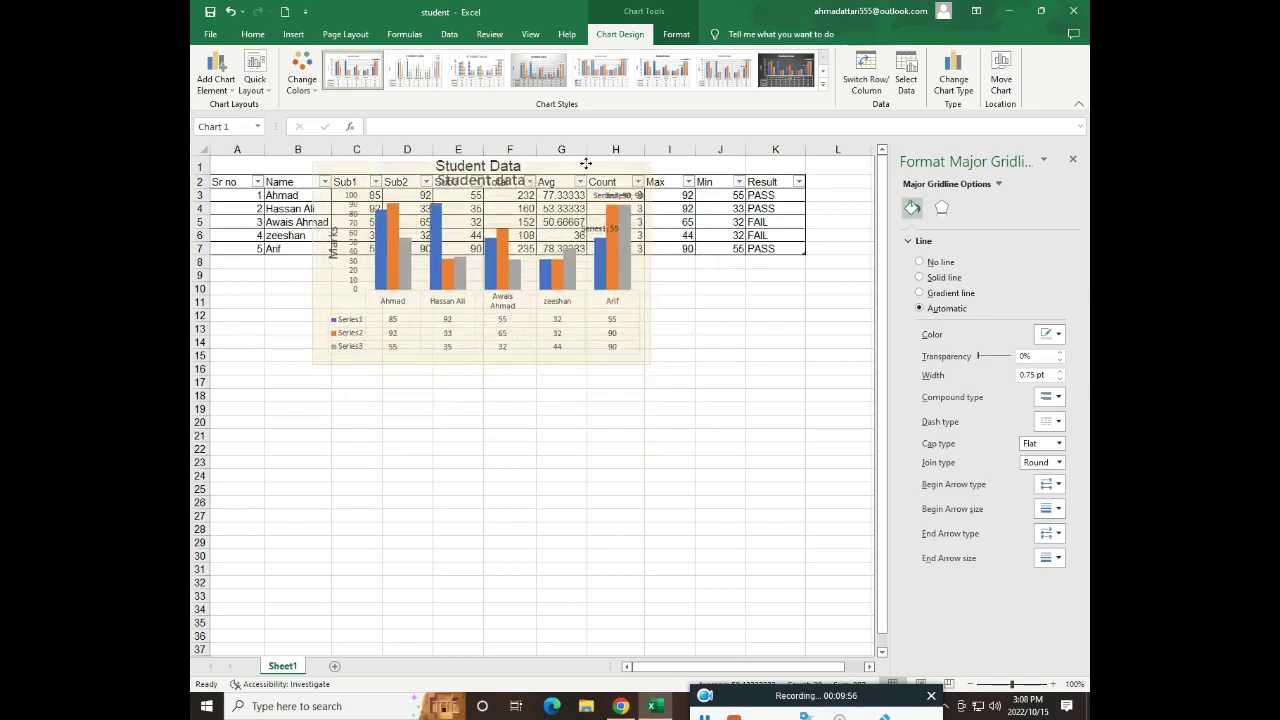
pyautogui.moveTo(587, 167); pyautogui.dragTo(581, 165)
pyautogui.press('Escape')
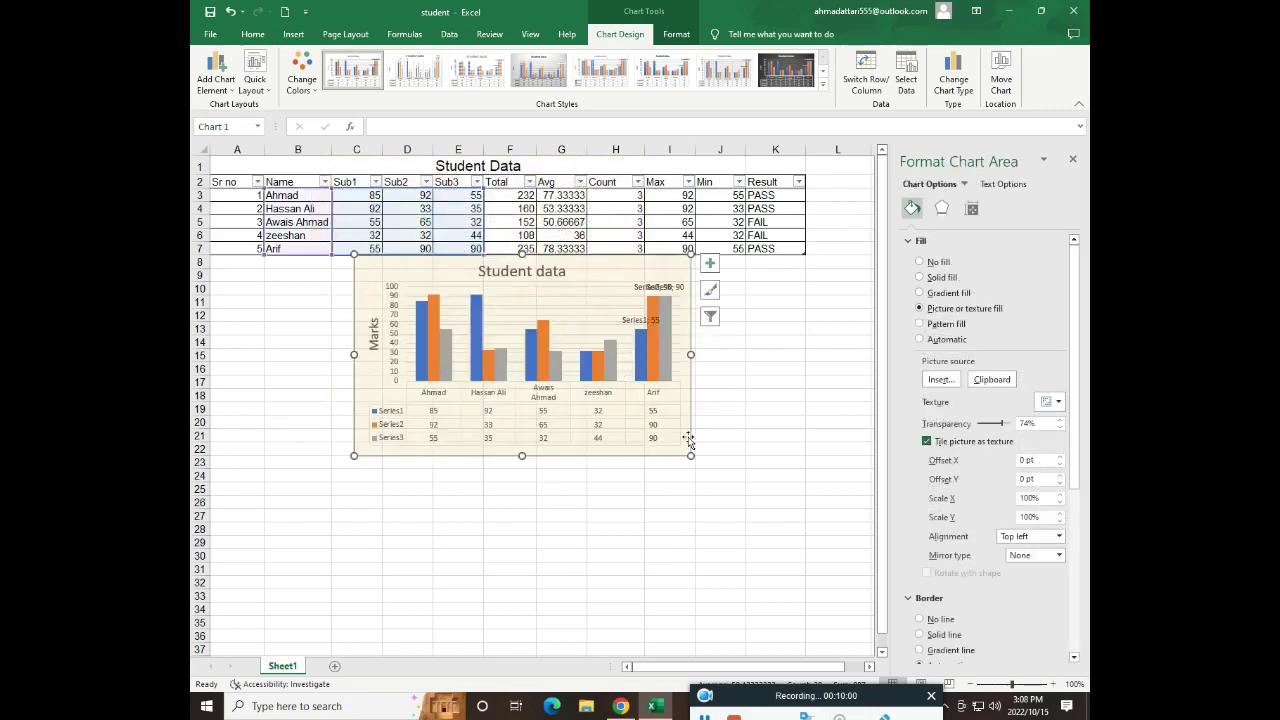
pyautogui.moveTo(612, 284)
pyautogui.mouseDown()
pyautogui.moveTo(522, 296)
pyautogui.moveTo(554, 190)
pyautogui.moveTo(587, 285)
pyautogui.mouseUp()
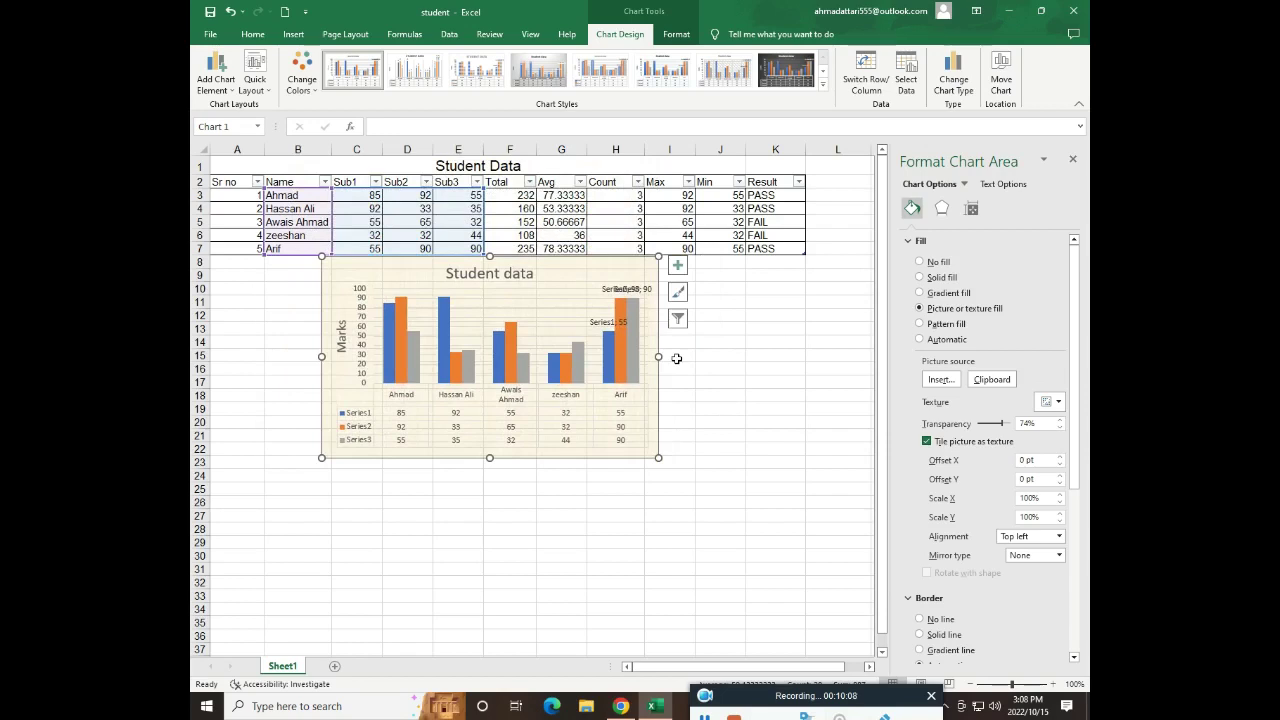